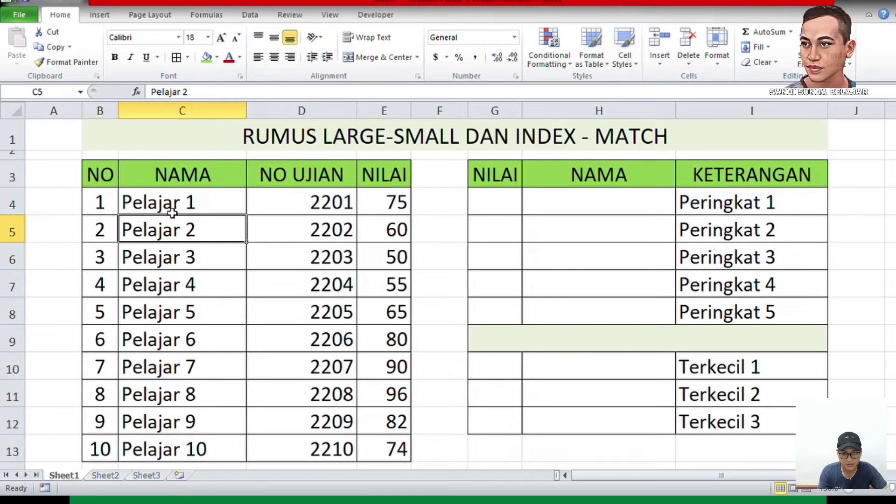
{"action": "left_click", "coordinate": [173, 213]}
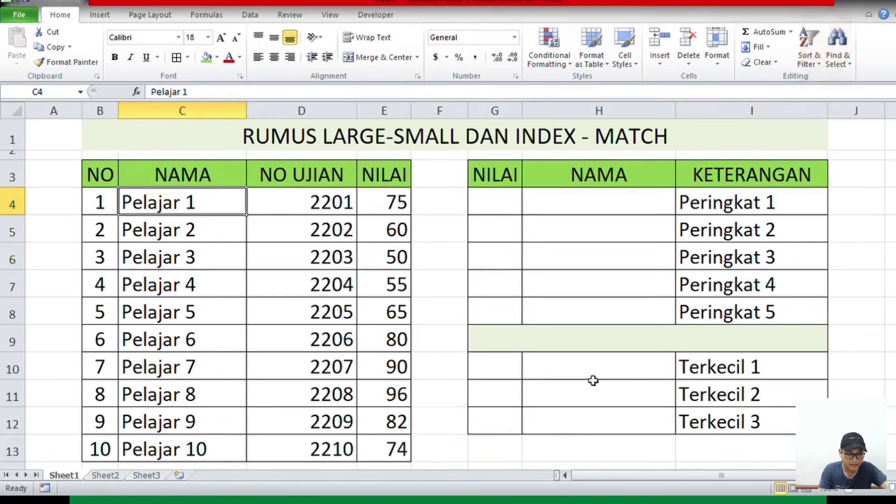
{"action": "left_click", "coordinate": [510, 369]}
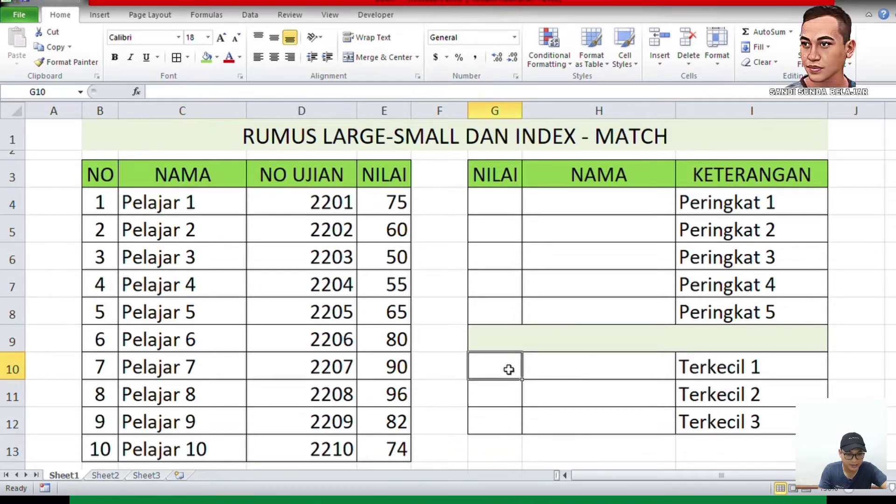
{"action": "left_click", "coordinate": [519, 403]}
{"action": "left_click", "coordinate": [503, 421]}
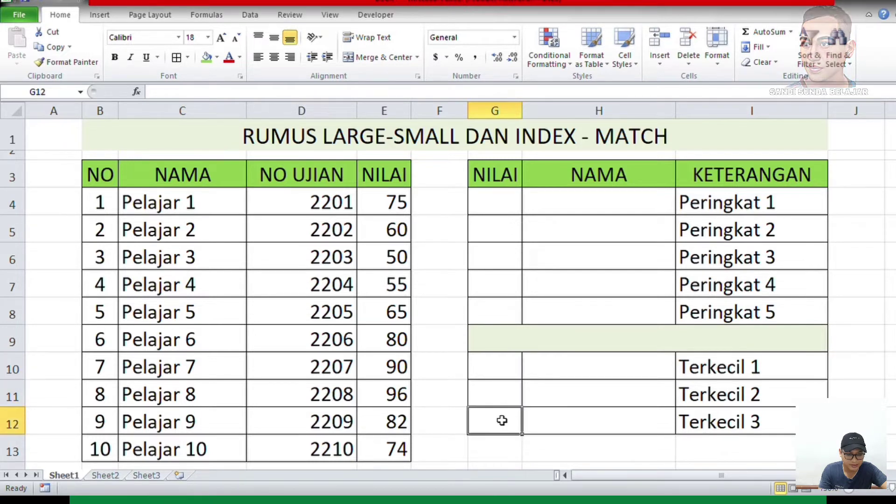
{"action": "left_click", "coordinate": [498, 269]}
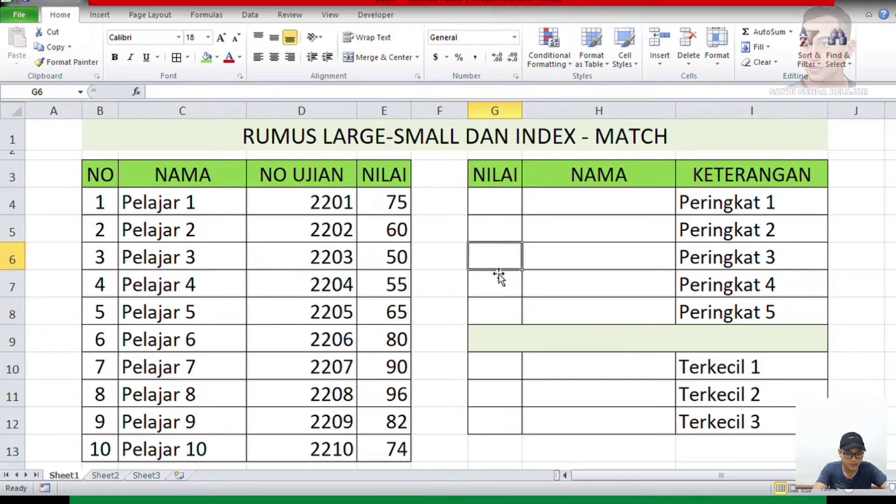
{"action": "left_click", "coordinate": [505, 206]}
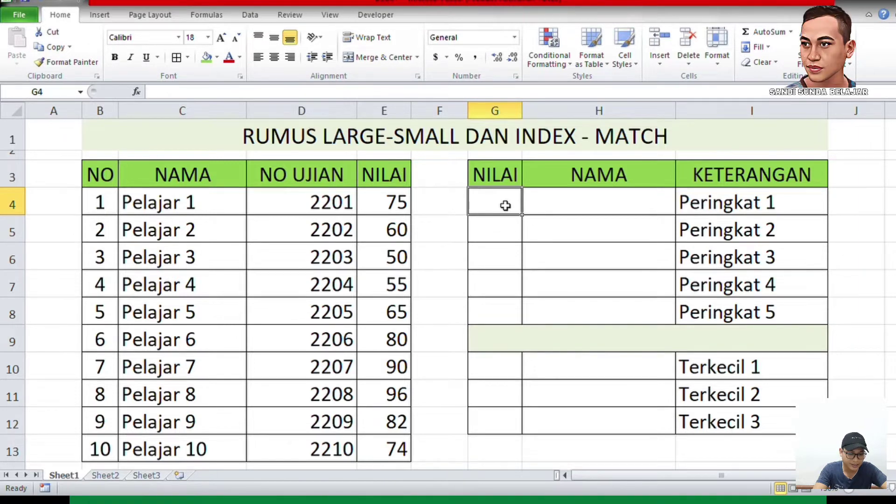
{"action": "left_click", "coordinate": [508, 266]}
- Enter the formula =LARGE($E$4:$E$13,1) in cell G4 to get the highest score for Peringkat 1
{"action": "left_click", "coordinate": [505, 213]}
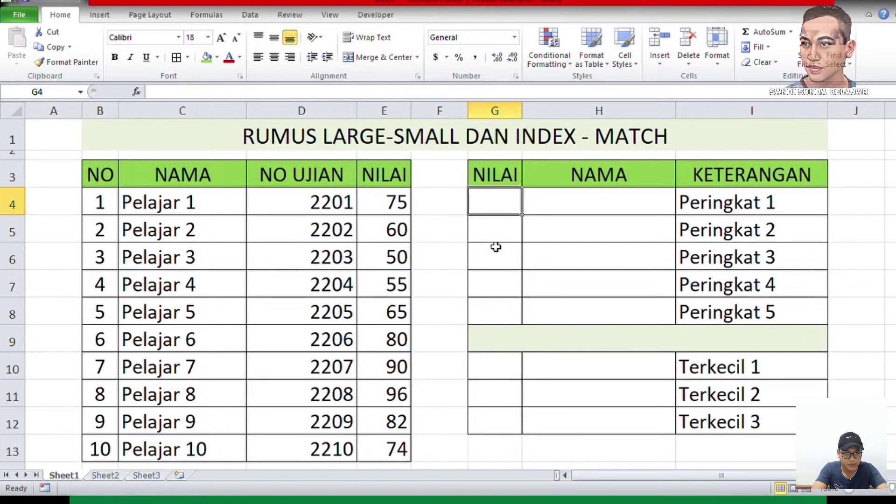
{"action": "type", "text": "="}
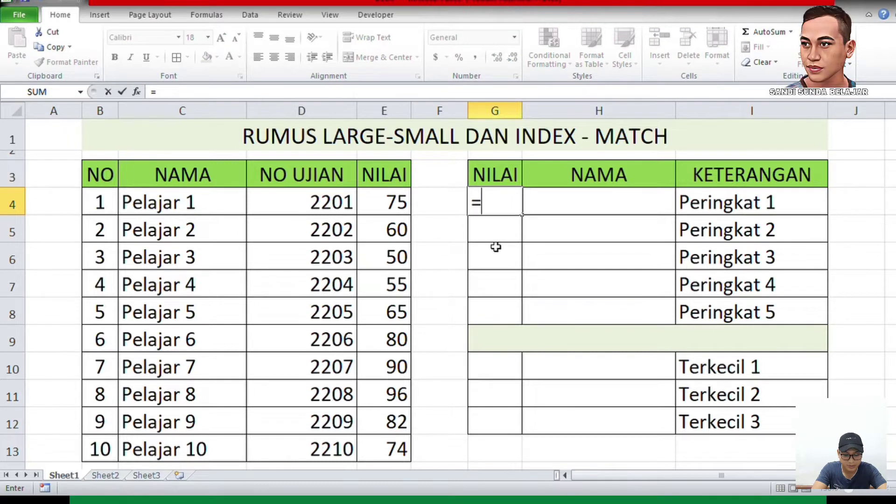
{"action": "type", "text": "LARGE"}
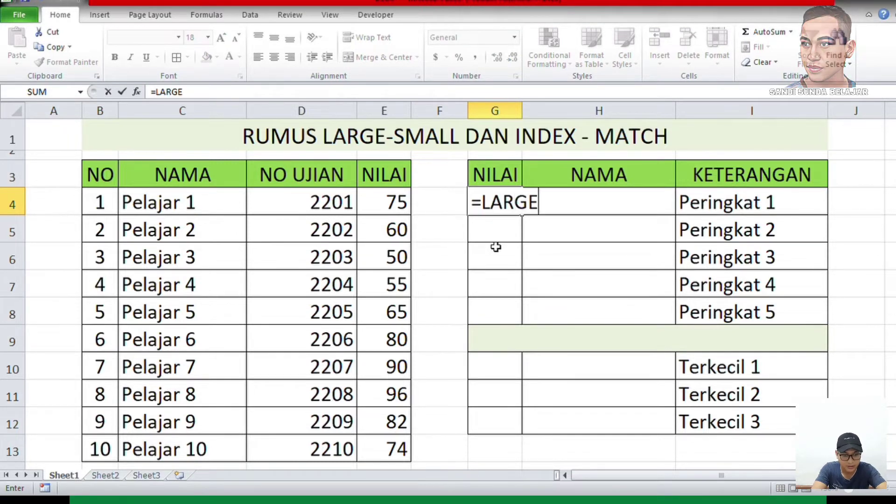
{"action": "type", "text": "("}
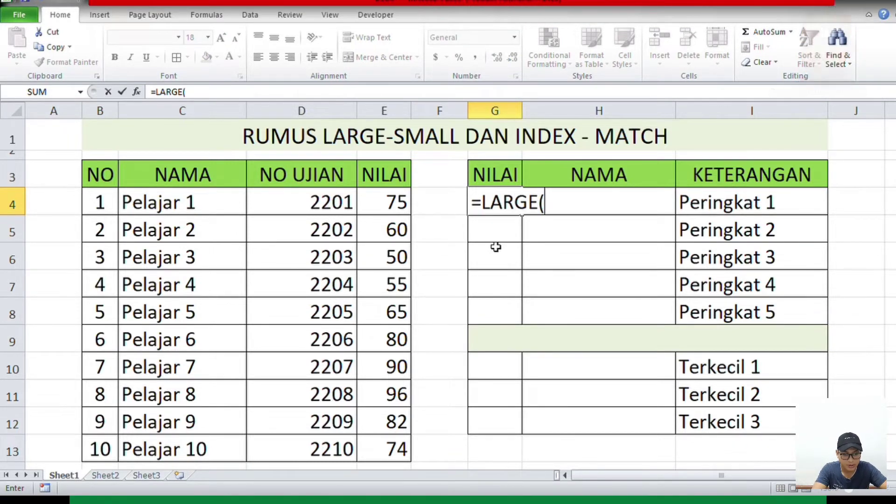
{"action": "key", "text": "Left"}
{"action": "key", "text": "Left"}
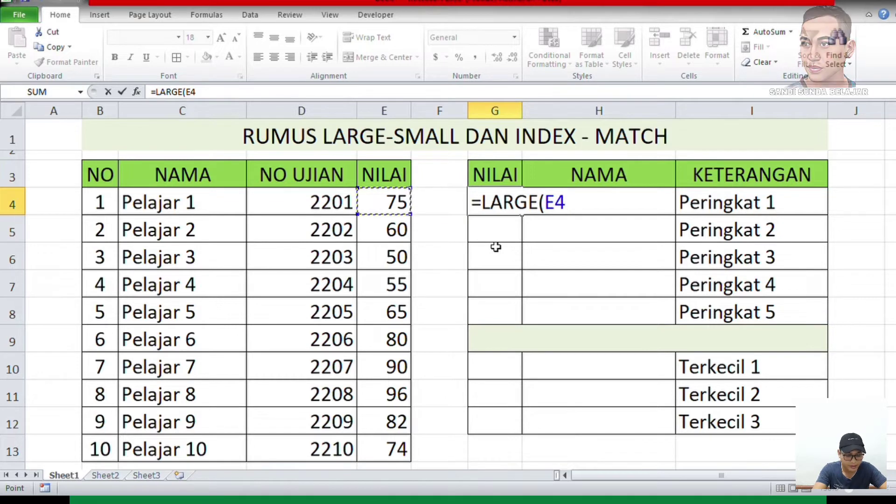
{"action": "key", "text": "ctrl+shift+Down"}
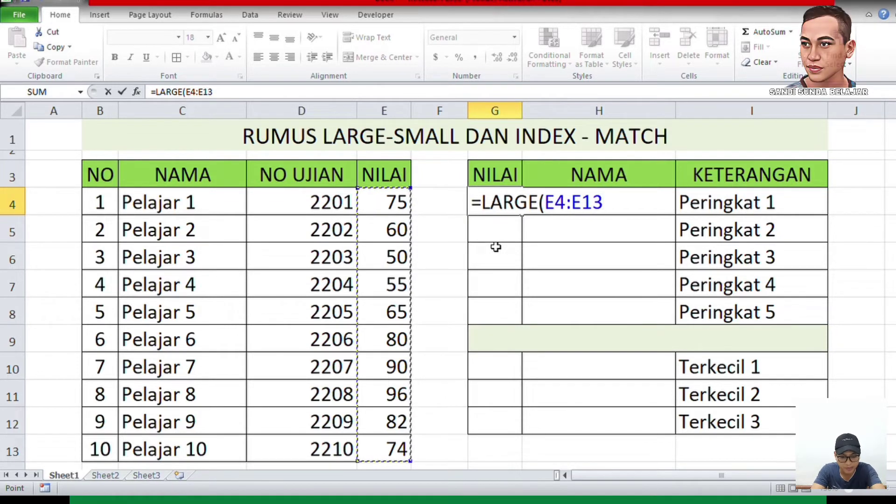
{"action": "key", "text": "F4"}
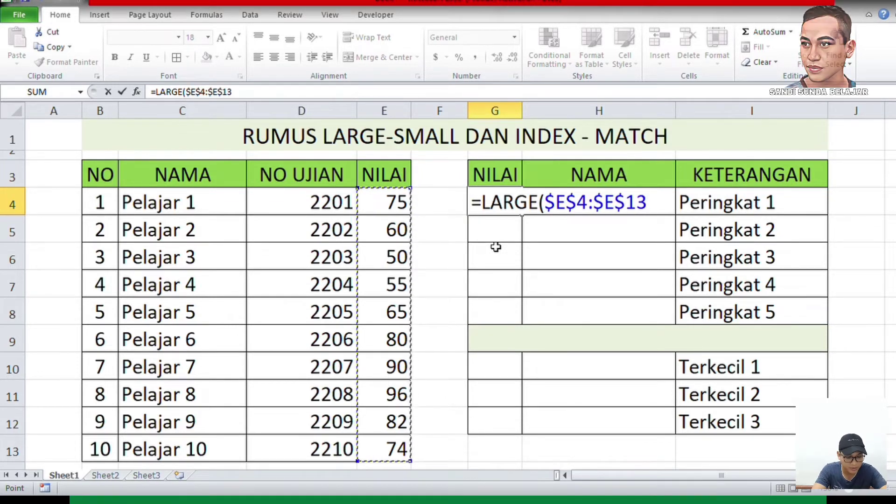
{"action": "type", "text": ","}
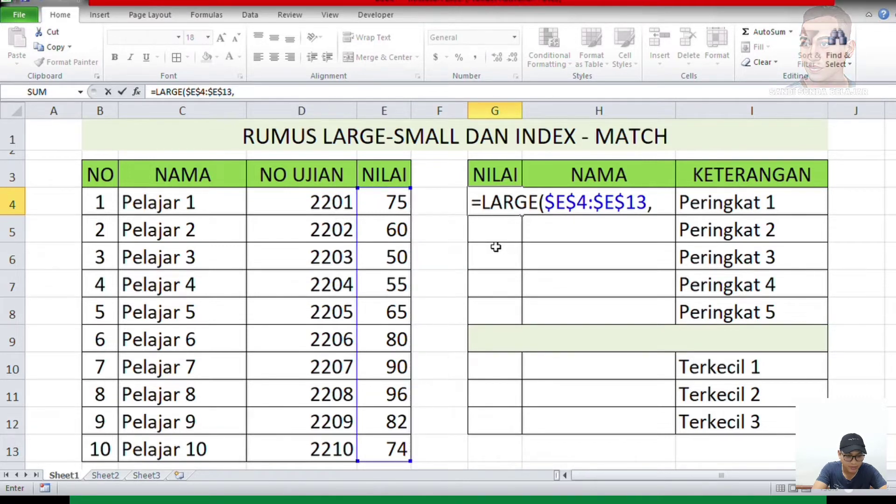
{"action": "type", "text": "1"}
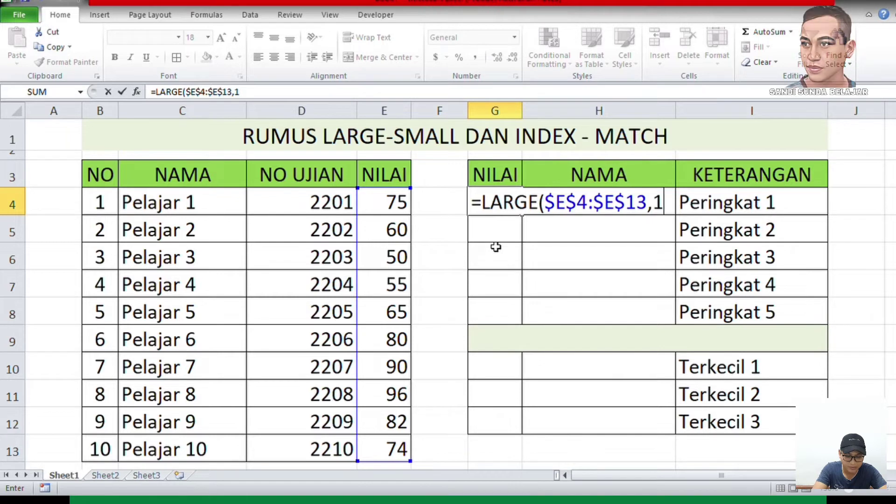
{"action": "type", "text": ")"}
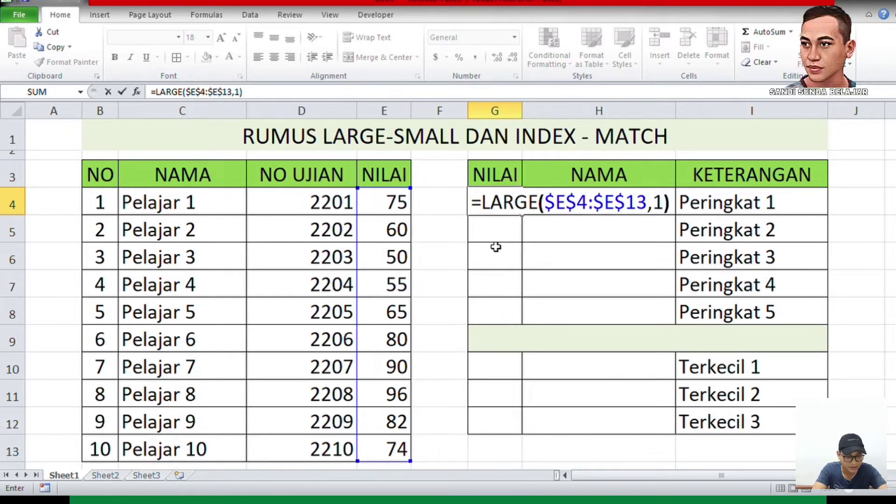
{"action": "key", "text": "Return"}
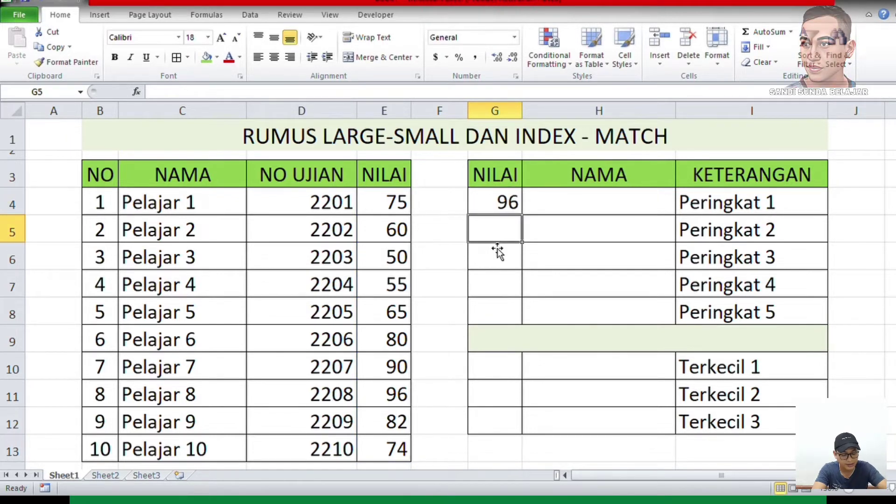
- Fill the LARGE formula from cell G4 down through G8
{"action": "key", "text": "Up"}
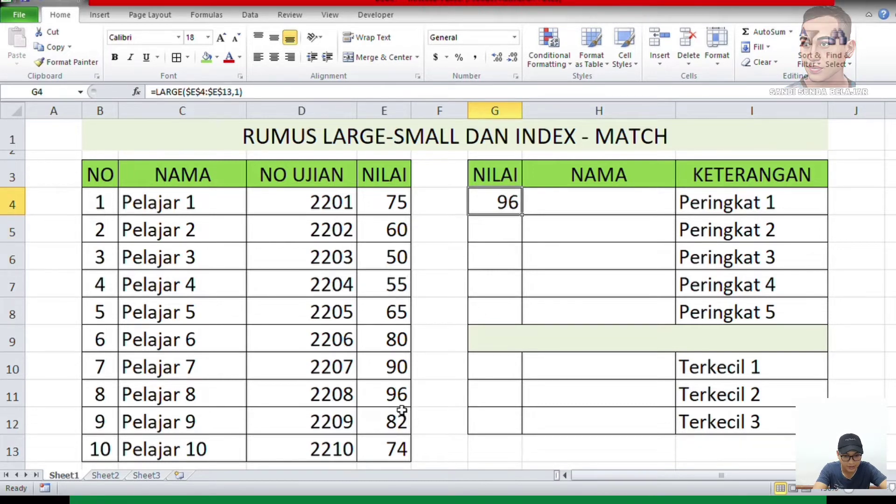
{"action": "left_click", "coordinate": [396, 397]}
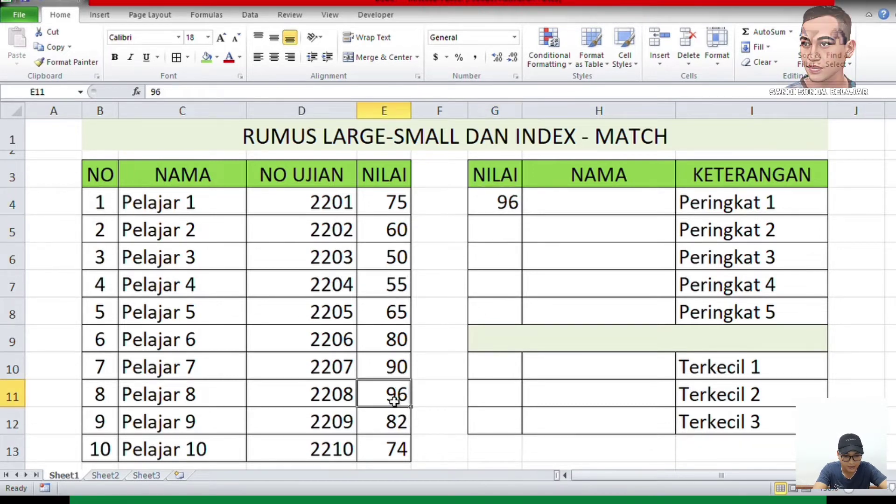
{"action": "left_click", "coordinate": [509, 208]}
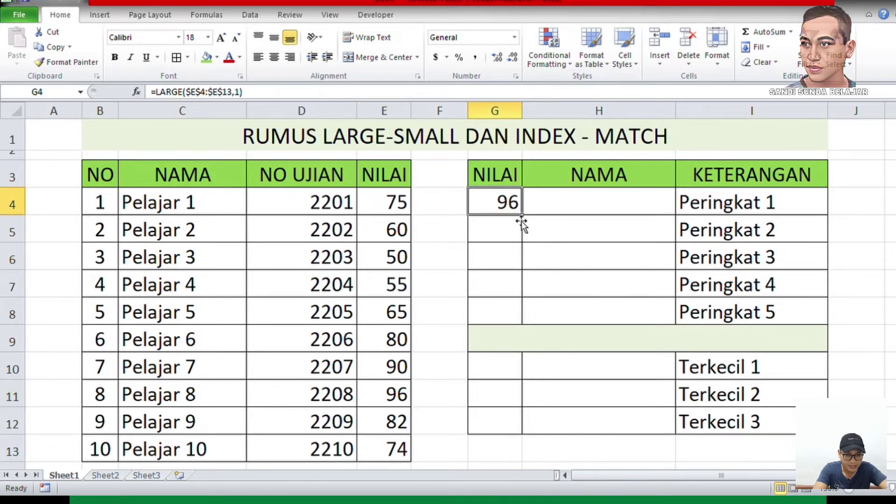
{"action": "left_click_drag", "start_coordinate": [528, 223], "coordinate": [523, 325]}
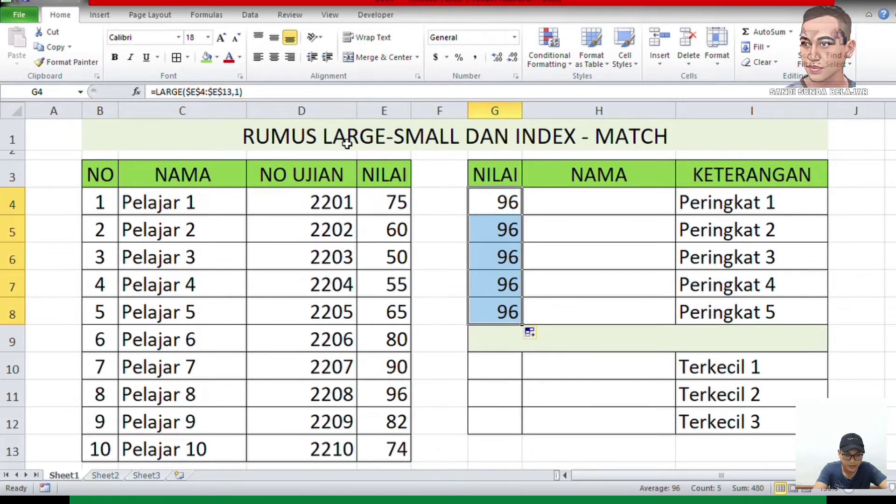
- Change the rank argument of the LARGE formula to 2 in cell G5 and to 3 in cell G6
{"action": "left_click", "coordinate": [498, 231]}
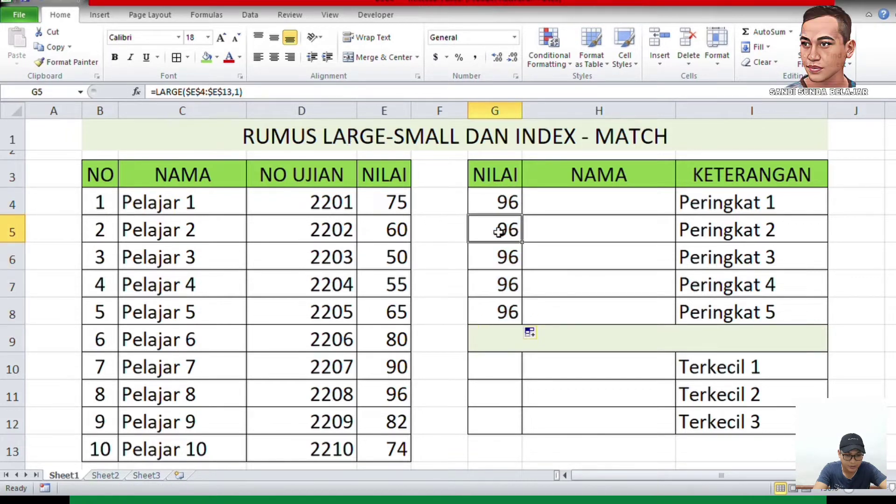
{"action": "left_click", "coordinate": [244, 93]}
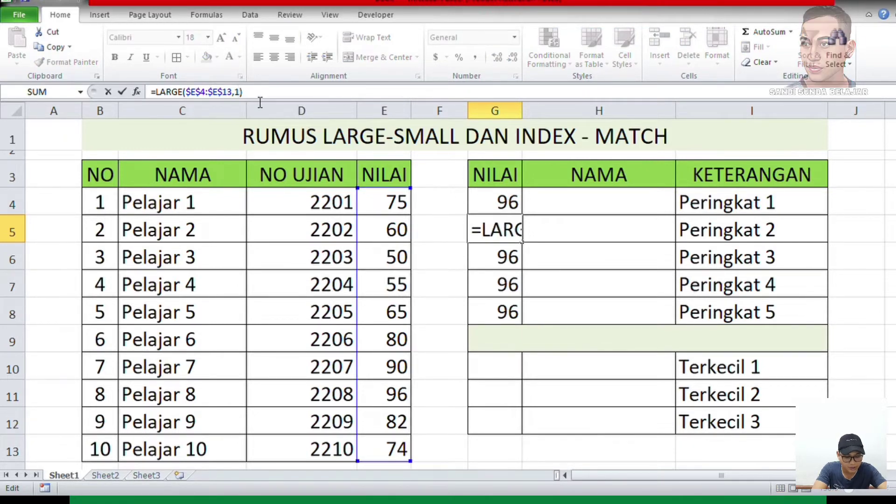
{"action": "key", "text": "BackSpace"}
{"action": "type", "text": "2"}
{"action": "key", "text": "Return"}
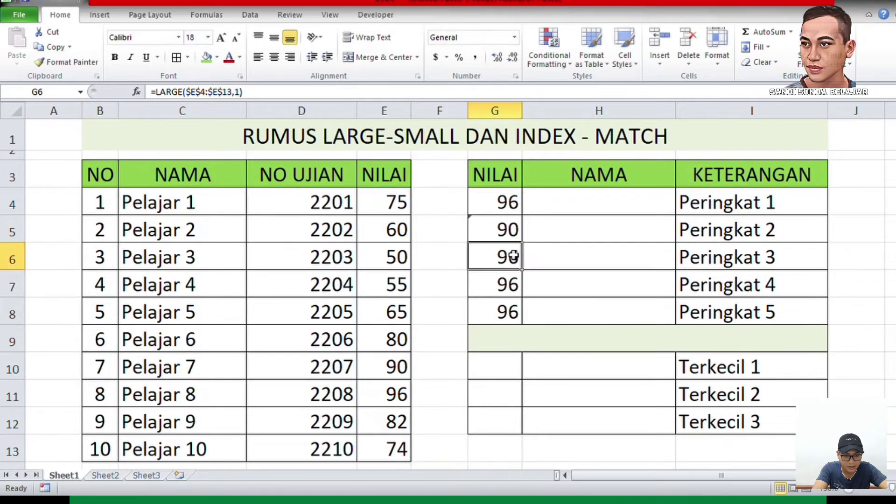
{"action": "left_click", "coordinate": [244, 94]}
{"action": "key", "text": "BackSpace"}
{"action": "type", "text": "3"}
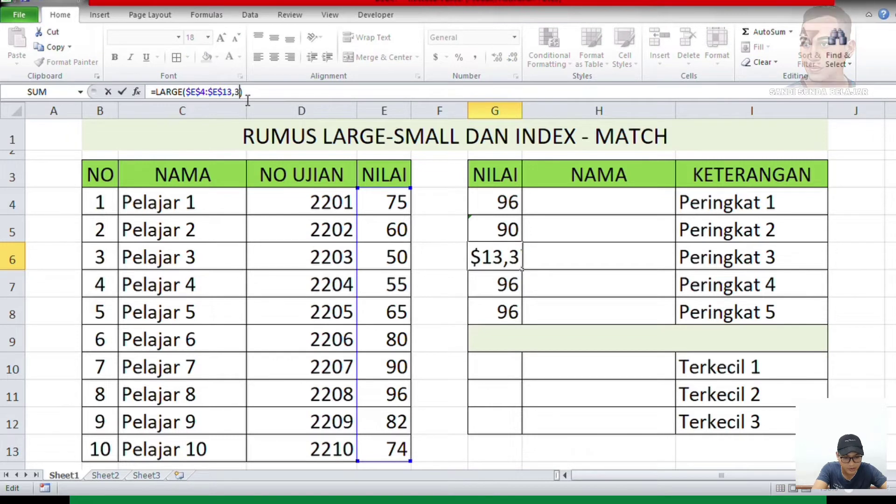
{"action": "key", "text": "Return"}
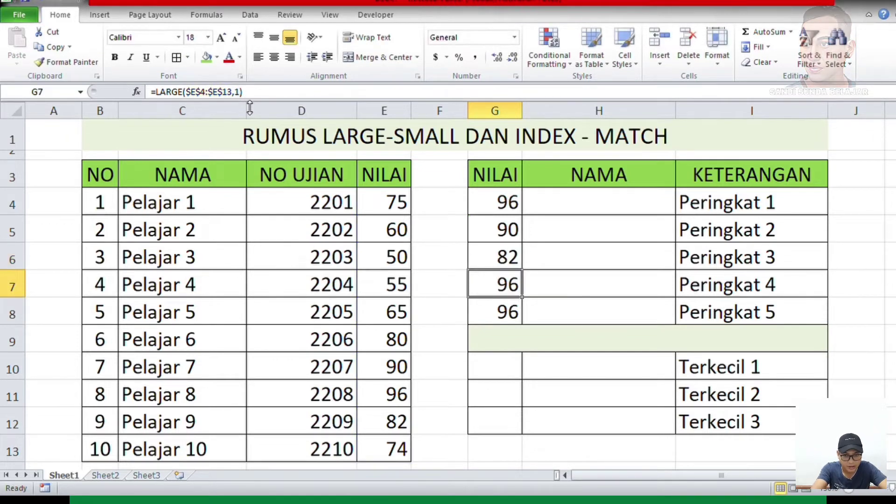
- Change the rank argument of the LARGE formula to 4 in cell G7 and to 5 in cell G8
{"action": "left_click", "coordinate": [245, 95]}
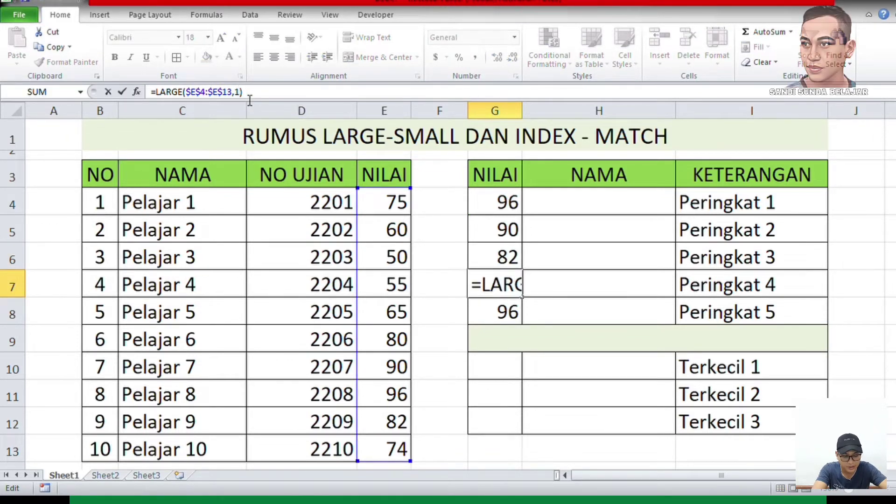
{"action": "key", "text": "BackSpace"}
{"action": "type", "text": "4"}
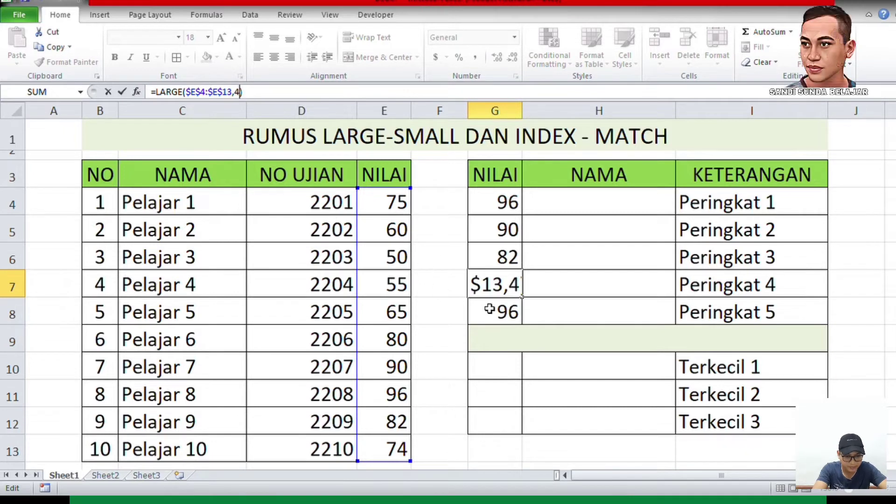
{"action": "key", "text": "Return"}
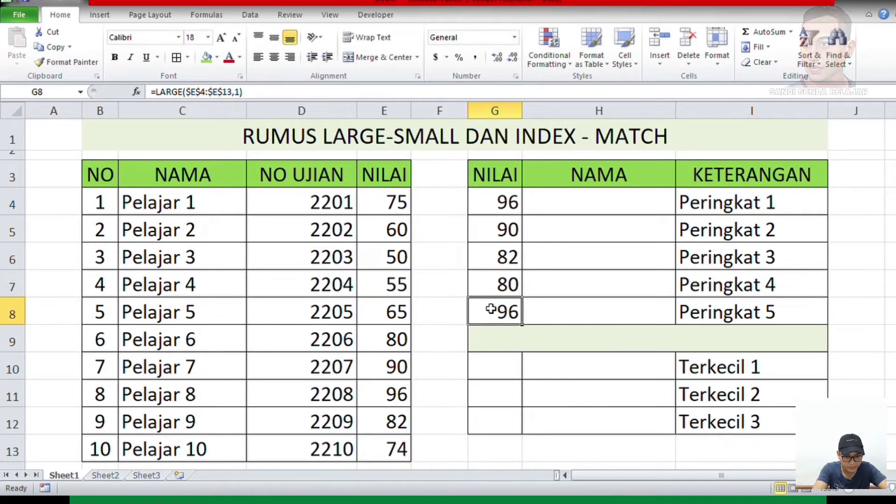
{"action": "left_click", "coordinate": [246, 95]}
{"action": "key", "text": "BackSpace"}
{"action": "type", "text": "5"}
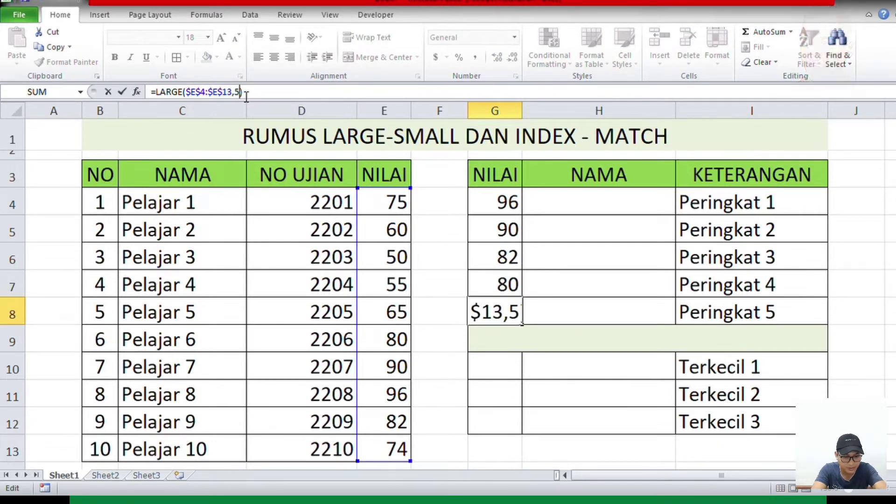
{"action": "left_click", "coordinate": [619, 240]}
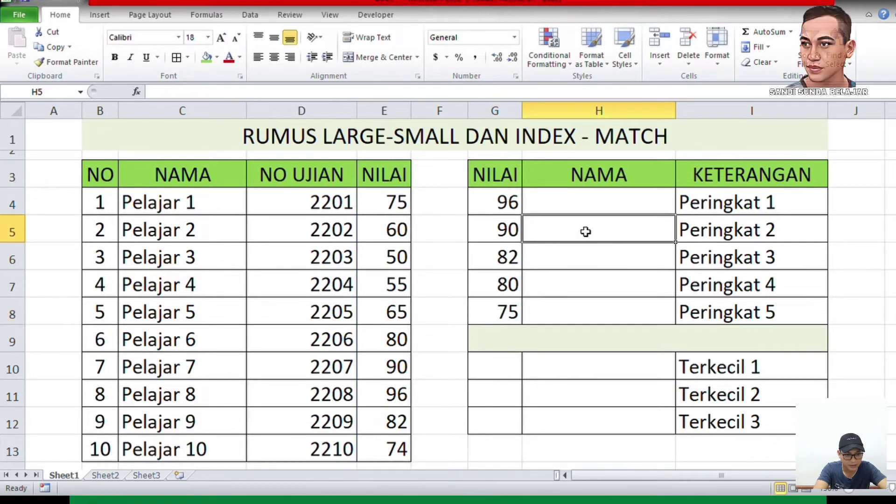
- Check each score in G4:G8 against its Peringkat label in the KETERANGAN column
{"action": "left_click", "coordinate": [519, 208]}
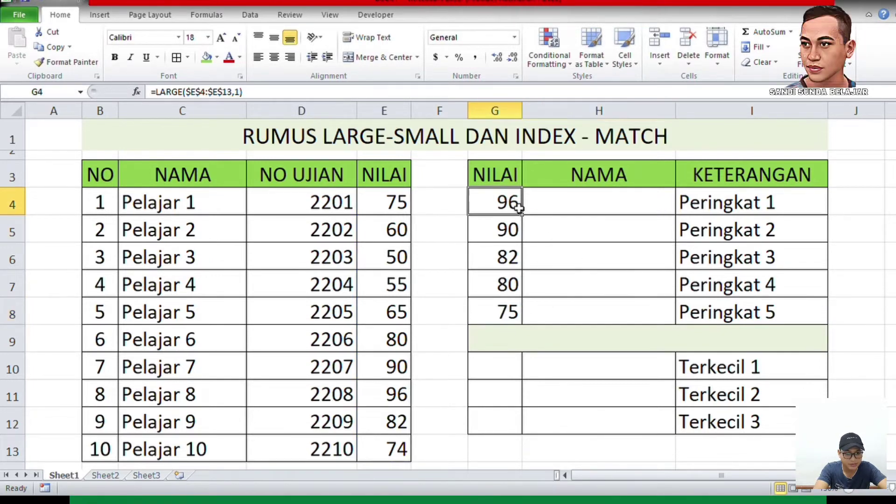
{"action": "left_click", "coordinate": [714, 242]}
{"action": "left_click", "coordinate": [510, 233]}
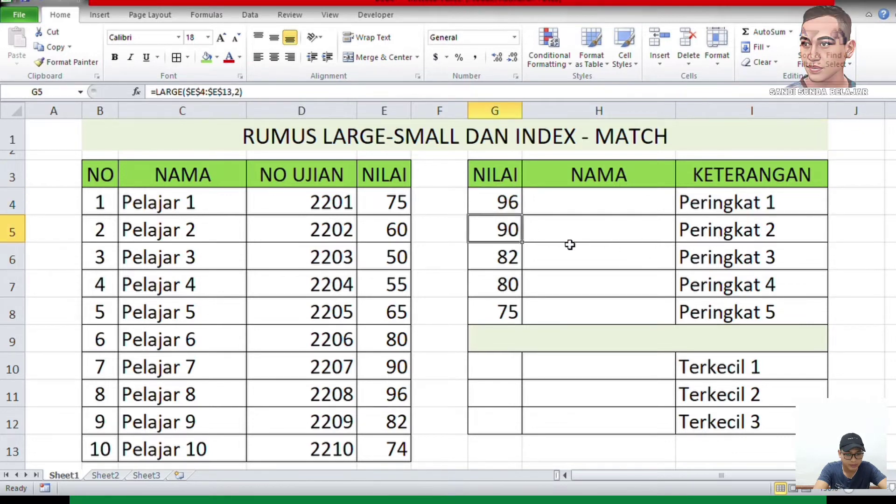
{"action": "left_click", "coordinate": [700, 268]}
{"action": "left_click", "coordinate": [508, 269]}
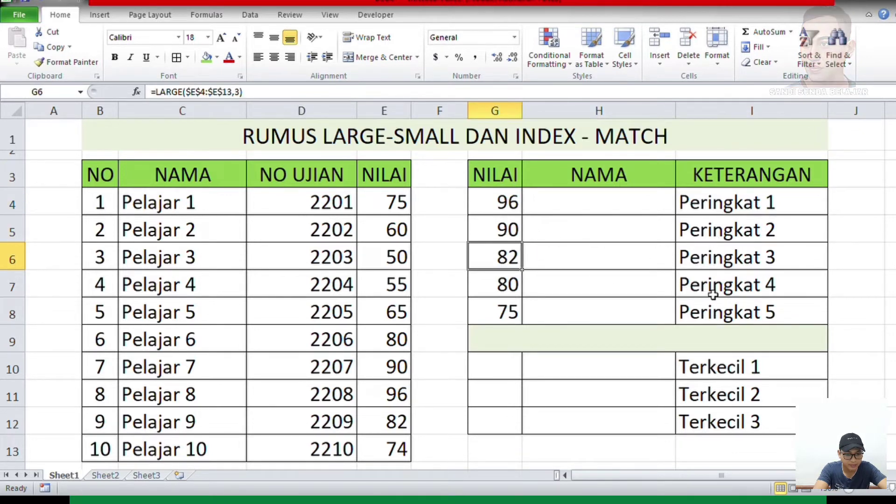
{"action": "left_click", "coordinate": [708, 296]}
{"action": "left_click", "coordinate": [502, 294]}
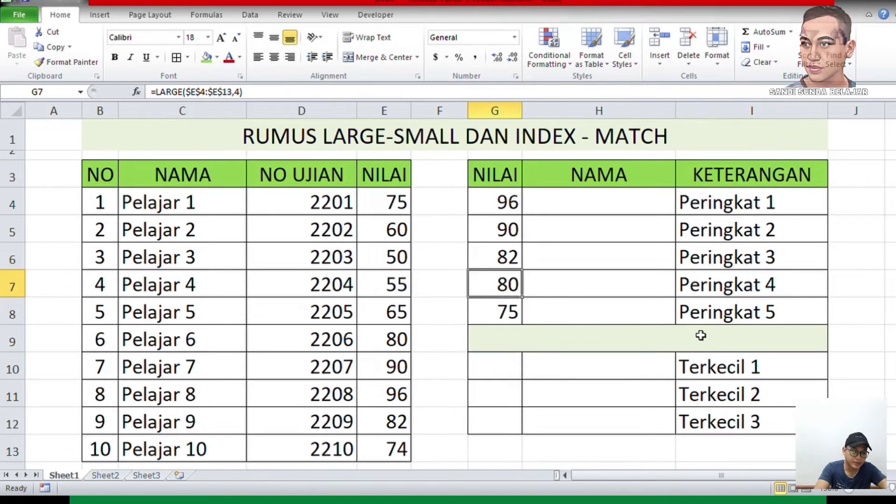
{"action": "left_click", "coordinate": [712, 319]}
{"action": "left_click", "coordinate": [520, 319]}
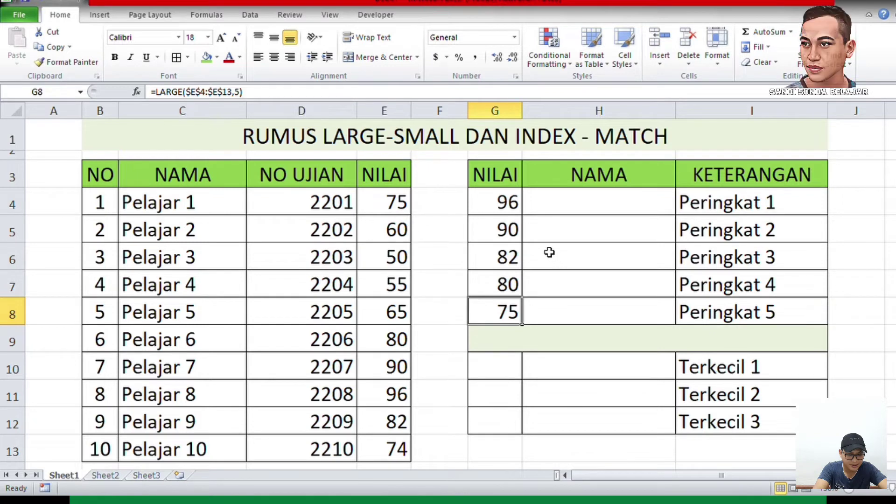
- Enter the formula =SMALL($E$4:$E$13,1) in cell G10 to return the lowest score
{"action": "left_click", "coordinate": [506, 367]}
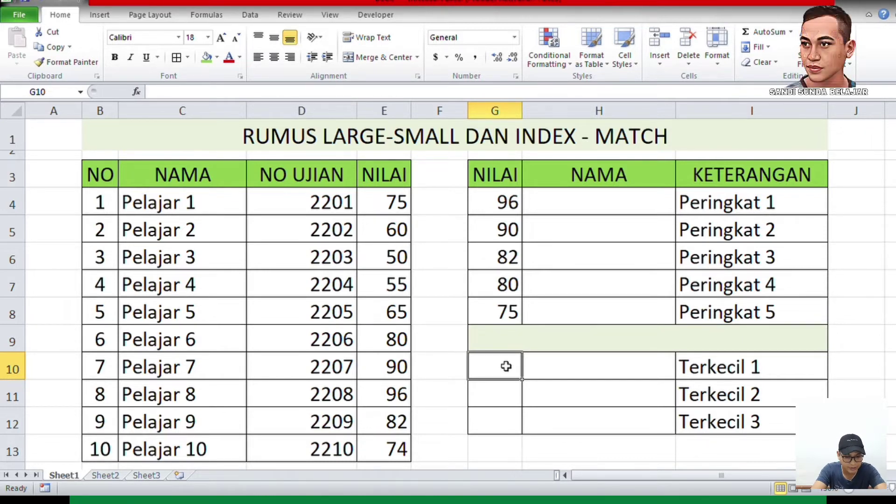
{"action": "type", "text": "=SMA"}
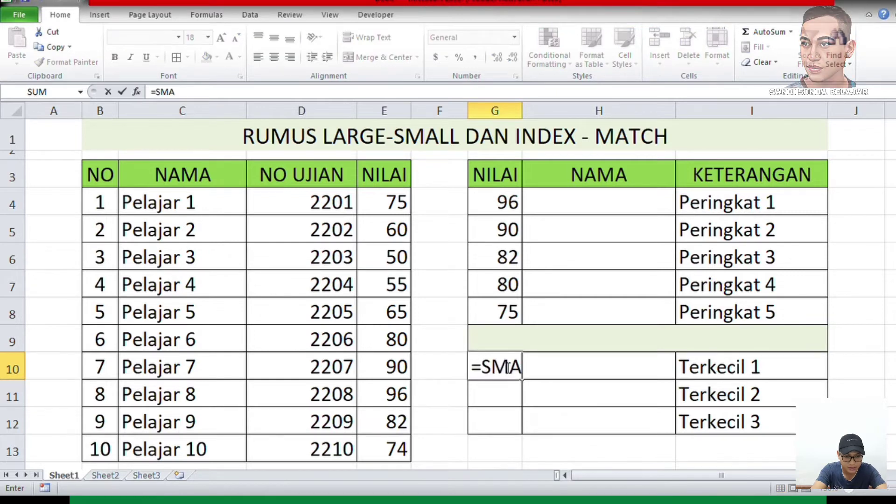
{"action": "type", "text": "LL("}
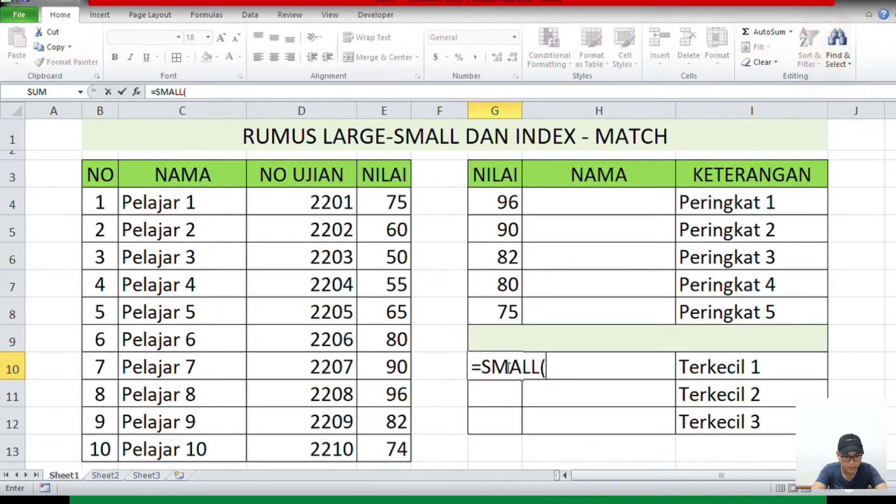
{"action": "key", "text": "Left"}
{"action": "key", "text": "Left"}
{"action": "key", "text": "Up"}
{"action": "key", "text": "Up"}
{"action": "key", "text": "Up"}
{"action": "key", "text": "Up"}
{"action": "key", "text": "Up"}
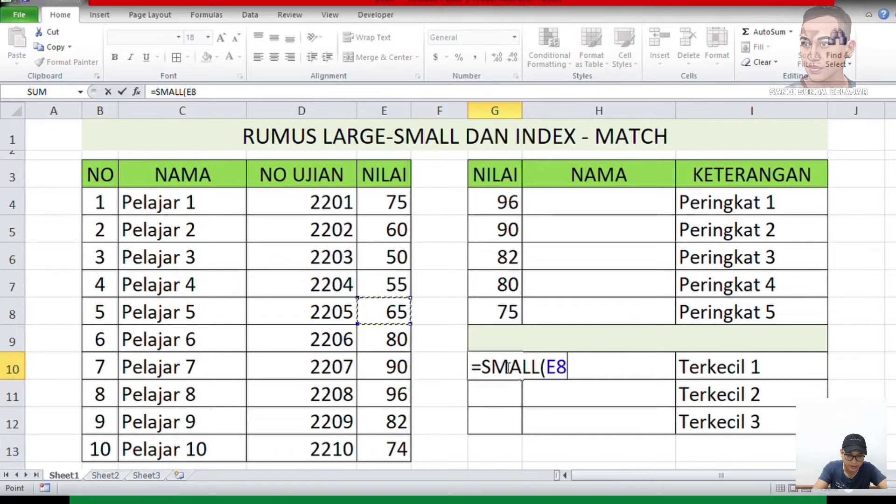
{"action": "key", "text": "Up"}
{"action": "key", "text": "Up"}
{"action": "key", "text": "Down"}
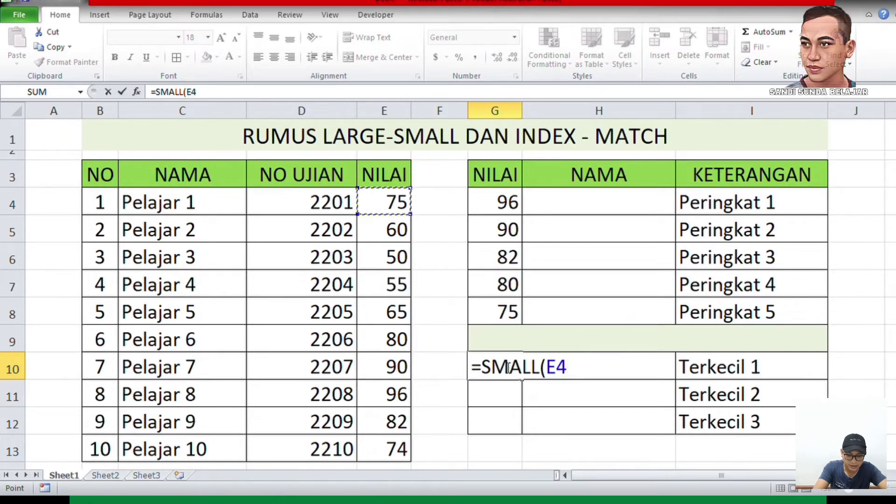
{"action": "key", "text": "shift+Down"}
{"action": "key", "text": "shift+Down"}
{"action": "key", "text": "shift+Down"}
{"action": "key", "text": "shift+Down"}
{"action": "key", "text": "shift+Down"}
{"action": "key", "text": "shift+Down"}
{"action": "key", "text": "shift+Down"}
{"action": "key", "text": "shift+Down"}
{"action": "key", "text": "shift+Down"}
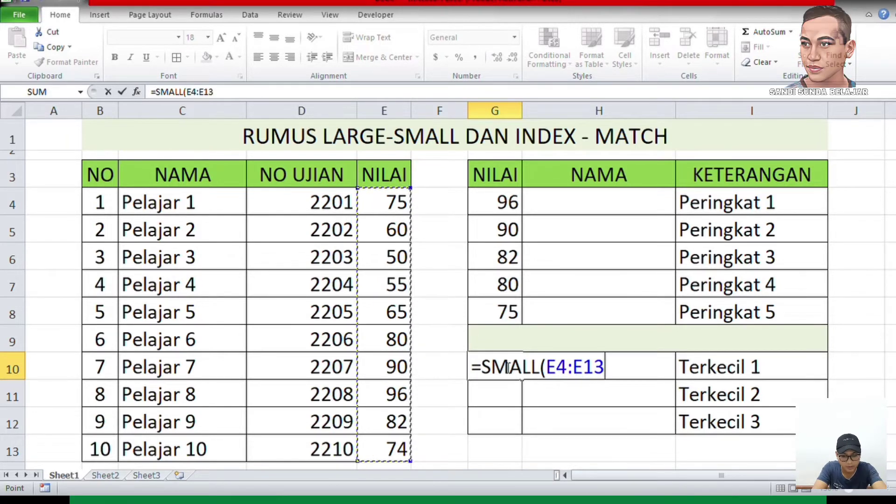
{"action": "key", "text": "F4"}
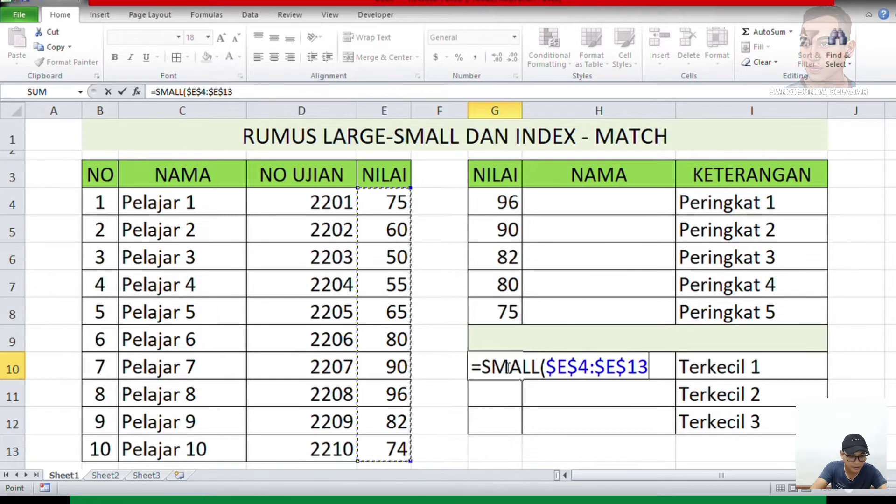
{"action": "type", "text": ","}
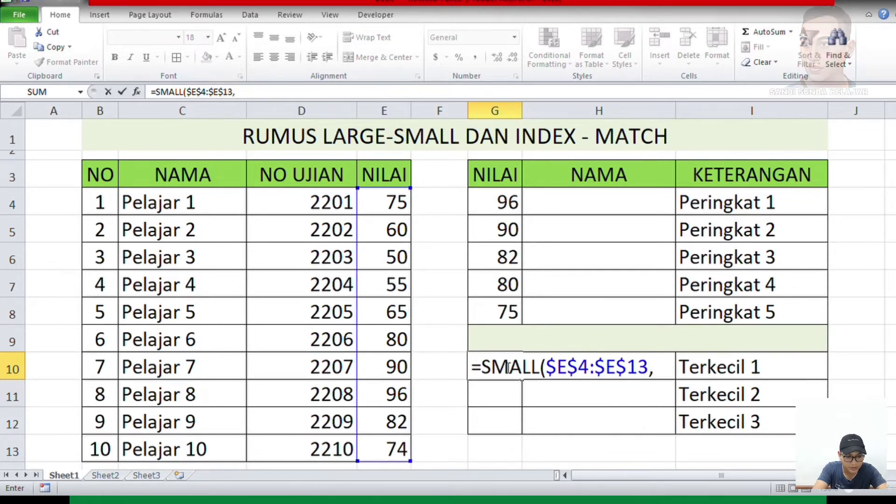
{"action": "type", "text": "1)"}
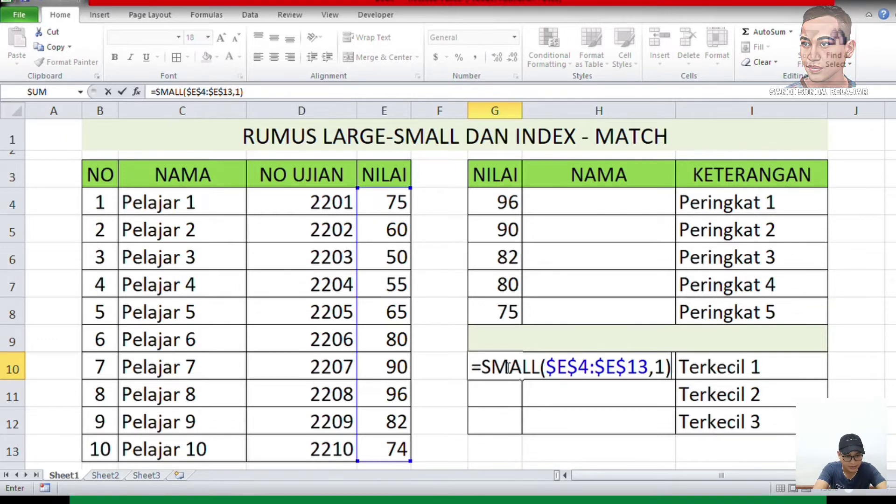
{"action": "key", "text": "Return"}
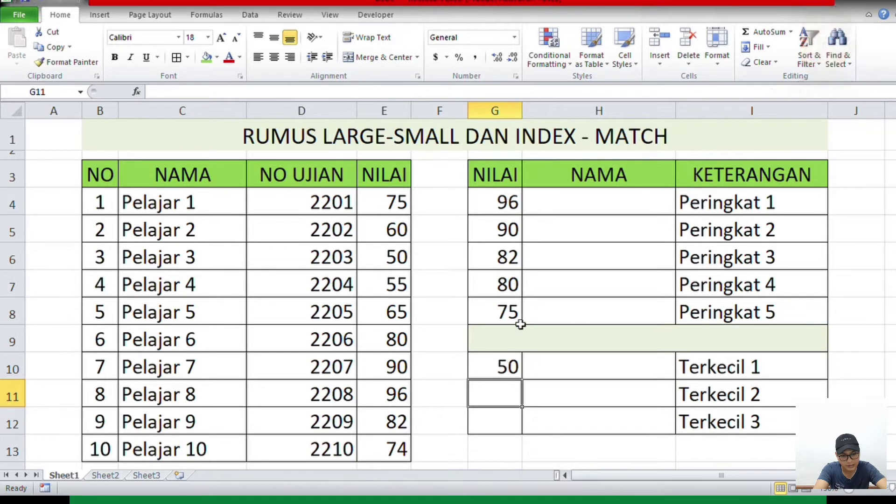
- Check the lowest score in the NILAI range E4:E13 against the SMALL result in G10
{"action": "left_click", "coordinate": [400, 236]}
{"action": "left_click", "coordinate": [397, 204]}
{"action": "left_click_drag", "start_coordinate": [396, 204], "coordinate": [398, 449]}
{"action": "left_click", "coordinate": [396, 262]}
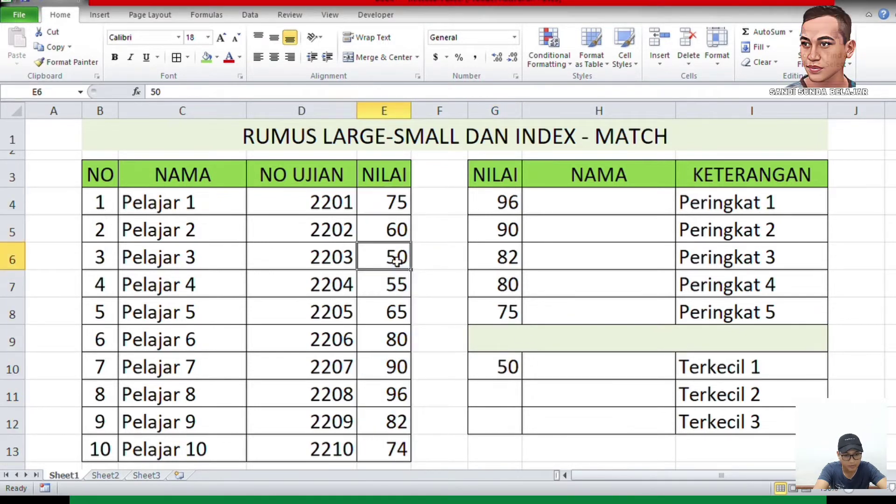
- Fill the SMALL formula from cell G10 down through G12 and change its rank argument to 2 in G11
{"action": "left_click", "coordinate": [498, 366]}
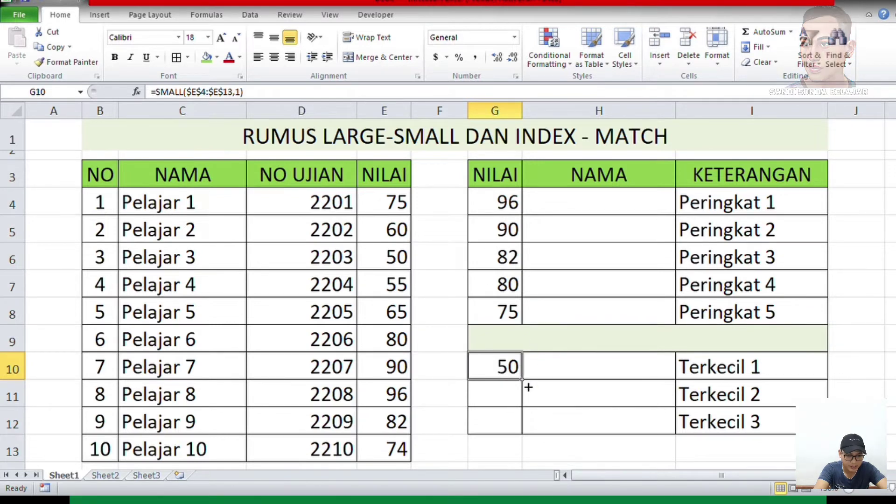
{"action": "left_click_drag", "start_coordinate": [528, 388], "coordinate": [522, 438]}
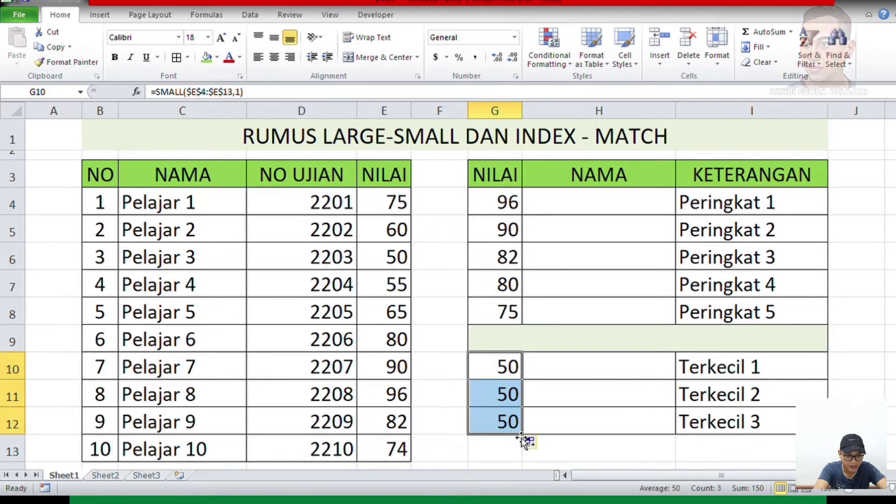
{"action": "left_click", "coordinate": [503, 392]}
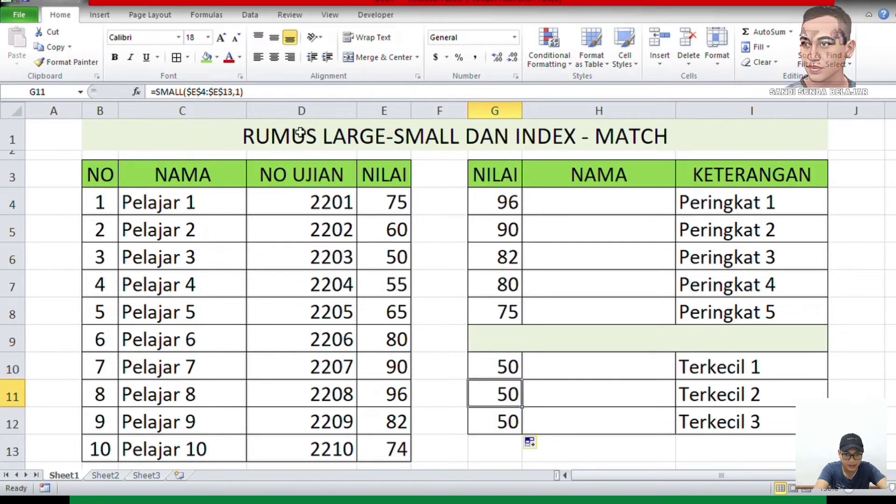
{"action": "left_click", "coordinate": [245, 93]}
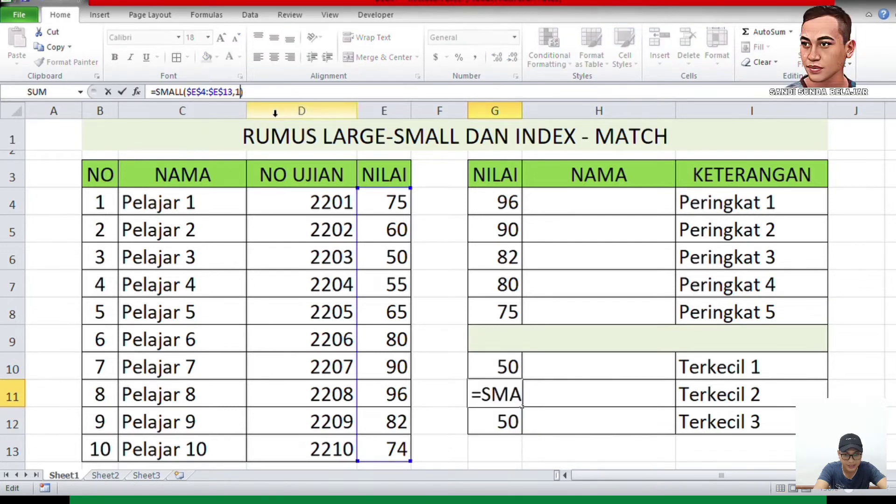
{"action": "key", "text": "BackSpace"}
{"action": "type", "text": "2"}
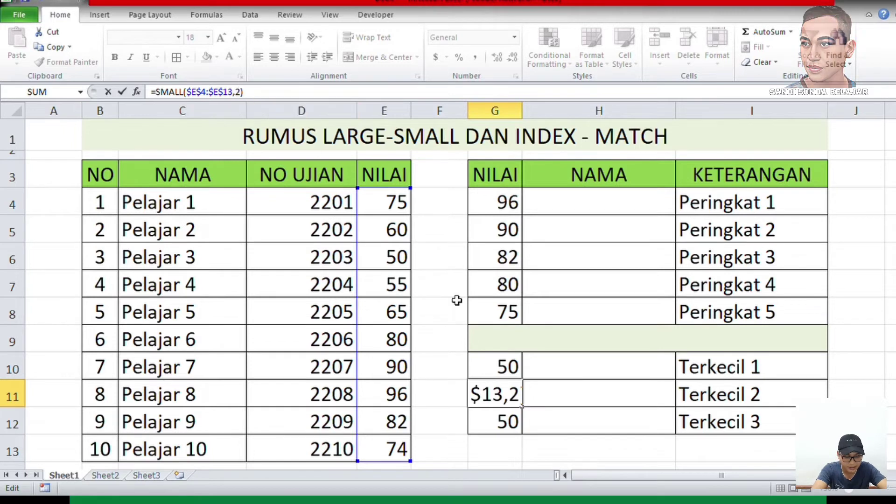
{"action": "key", "text": "Return"}
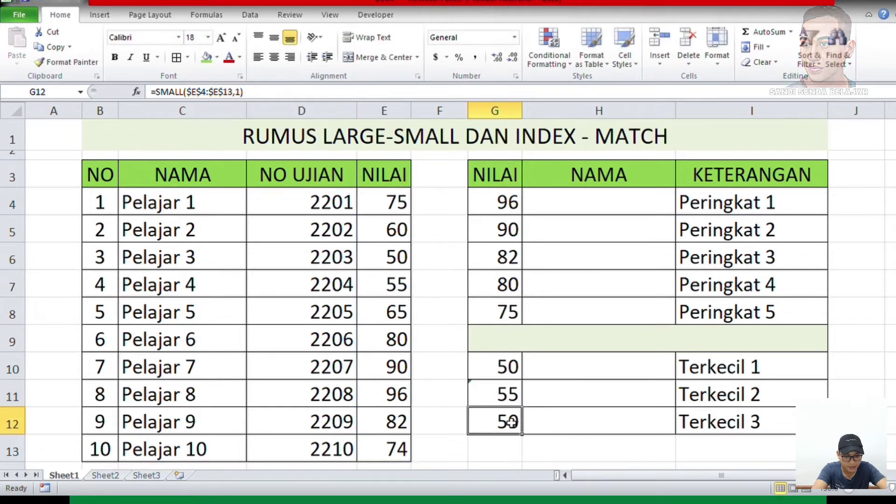
- Change the rank argument of the SMALL formula to 3 in cell G12
{"action": "left_click", "coordinate": [247, 97]}
{"action": "key", "text": "BackSpace"}
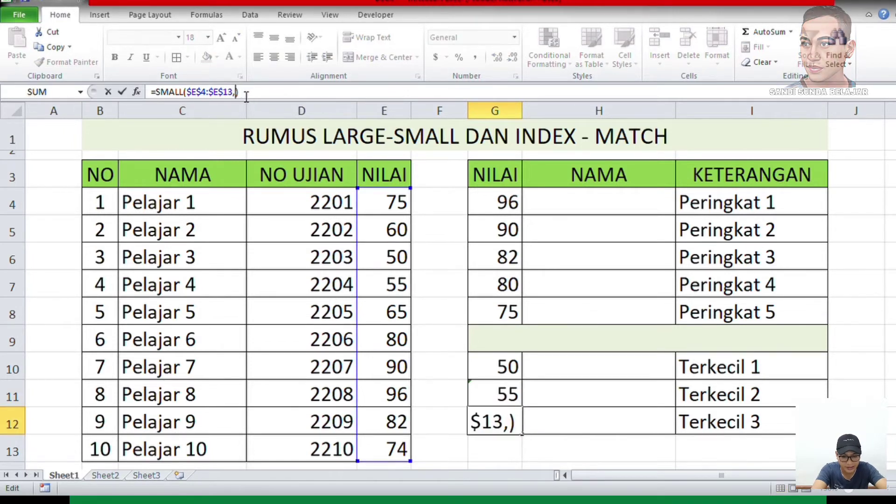
{"action": "type", "text": "3"}
{"action": "left_click", "coordinate": [629, 419]}
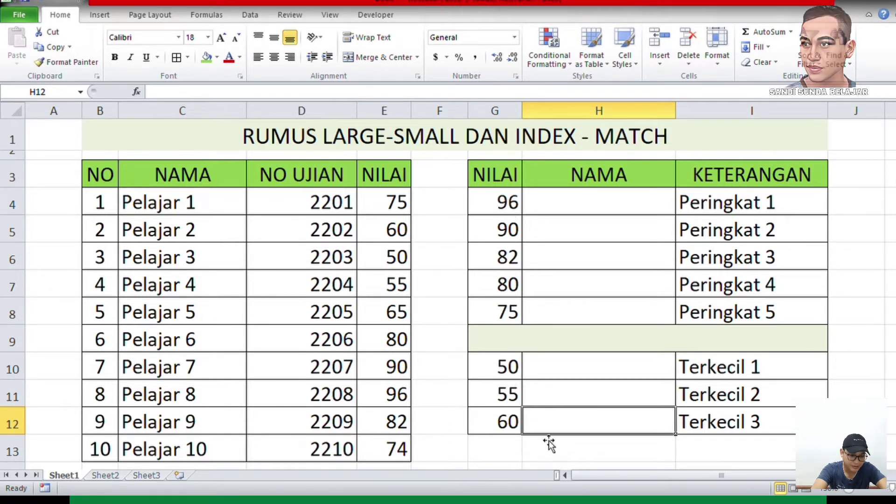
- Review the highest and lowest scores in column G alongside their KETERANGAN labels and the NAMA column
{"action": "left_click", "coordinate": [738, 377]}
{"action": "left_click", "coordinate": [578, 376]}
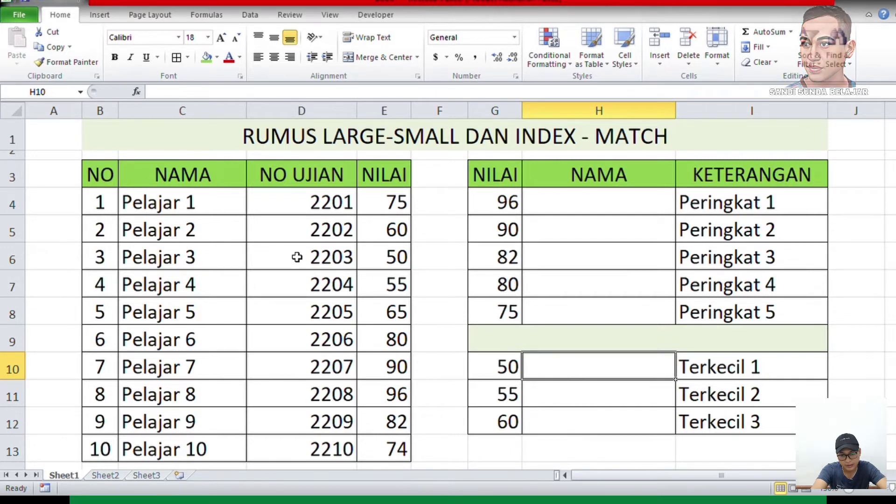
{"action": "left_click", "coordinate": [494, 203]}
{"action": "left_click", "coordinate": [504, 256]}
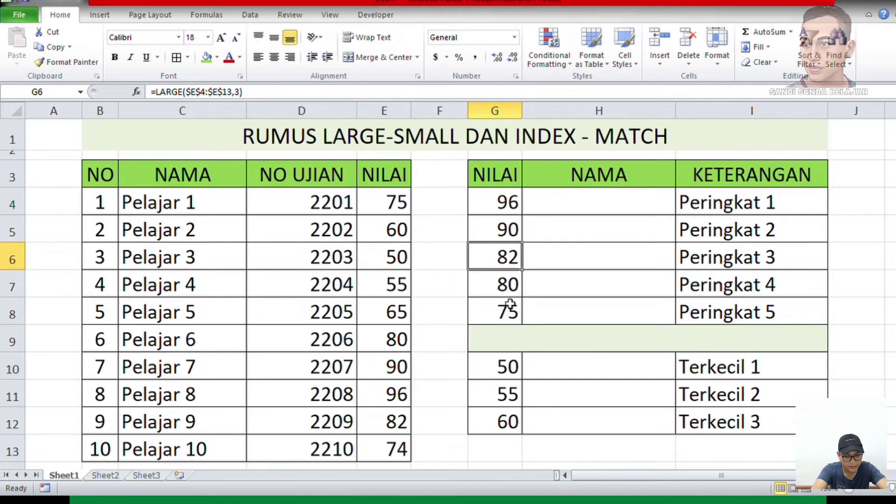
{"action": "left_click", "coordinate": [513, 214]}
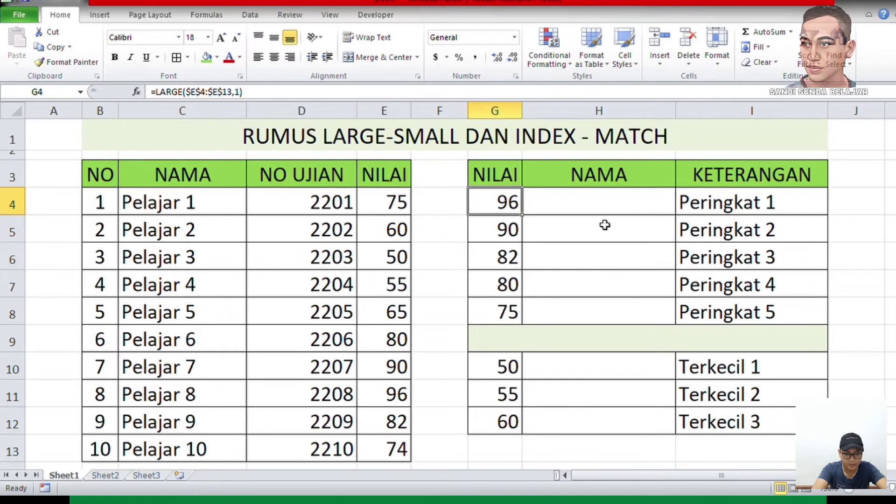
- Start an INDEX formula in cell H4 with the absolute range $C$4:$E$13 as its array
{"action": "left_click", "coordinate": [583, 206]}
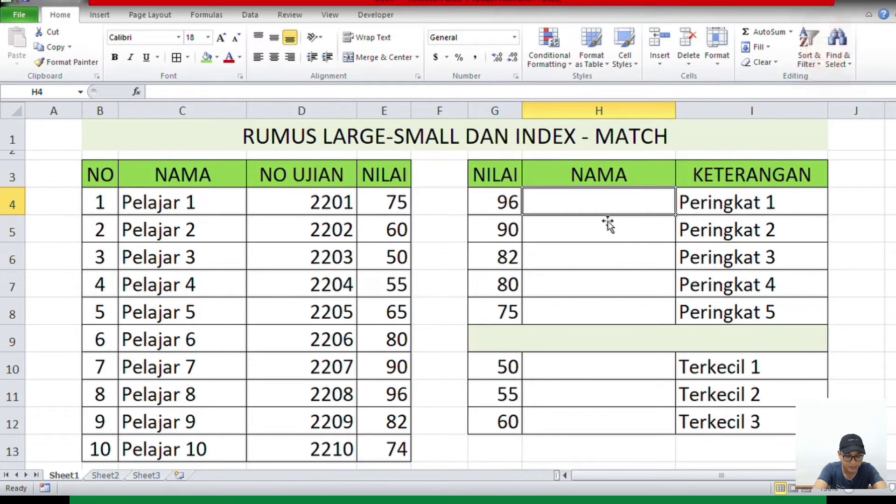
{"action": "type", "text": "="}
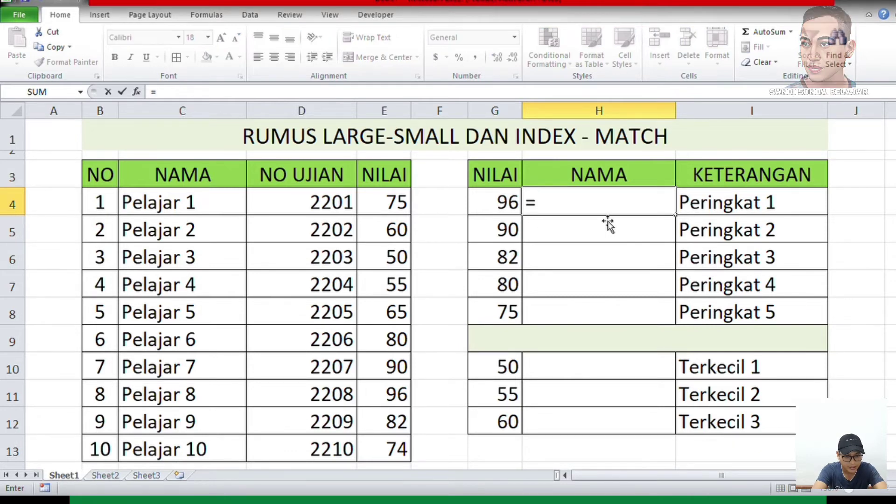
{"action": "type", "text": "INDE"}
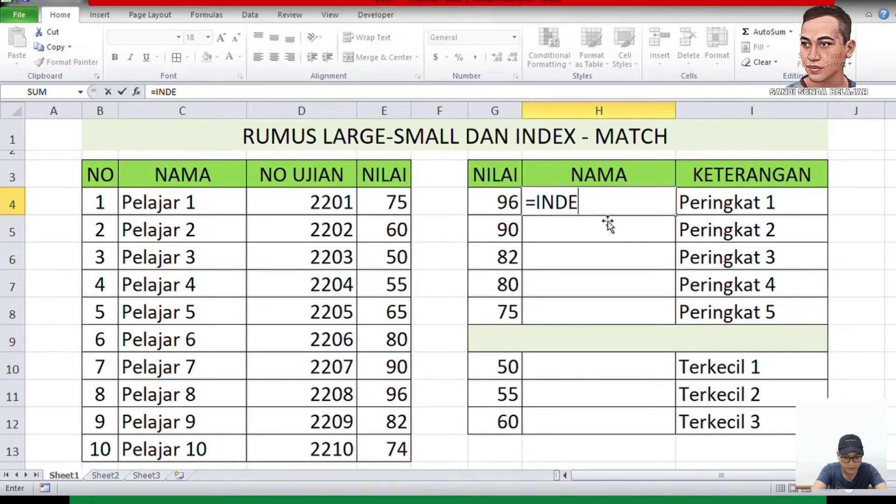
{"action": "type", "text": "X("}
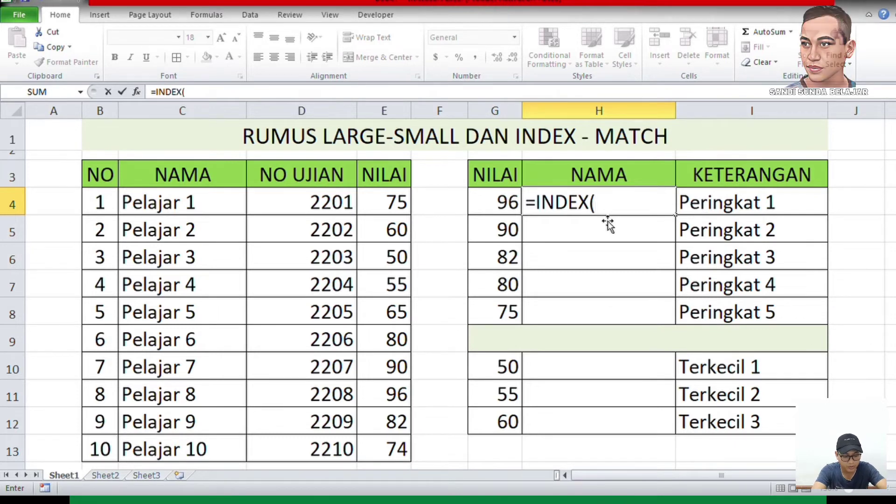
{"action": "key", "text": "Left"}
{"action": "key", "text": "Left"}
{"action": "key", "text": "Left"}
{"action": "key", "text": "Left"}
{"action": "key", "text": "Left"}
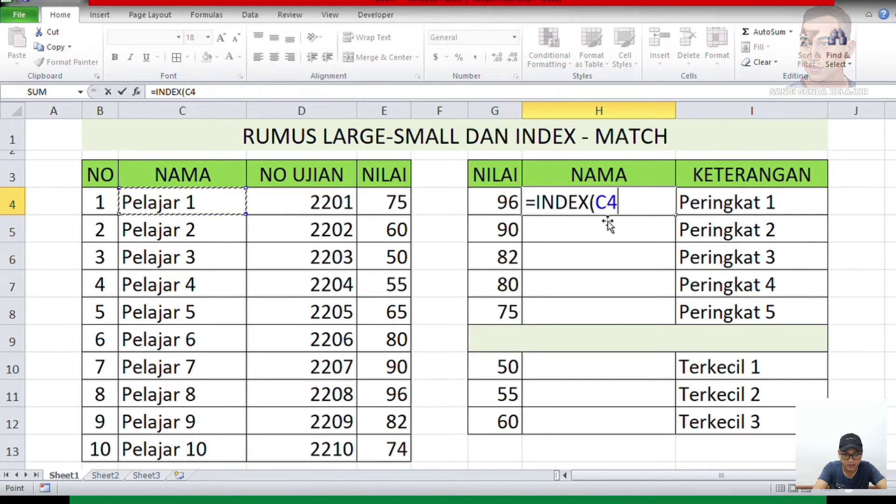
{"action": "key", "text": "shift+Right"}
{"action": "key", "text": "shift+Right"}
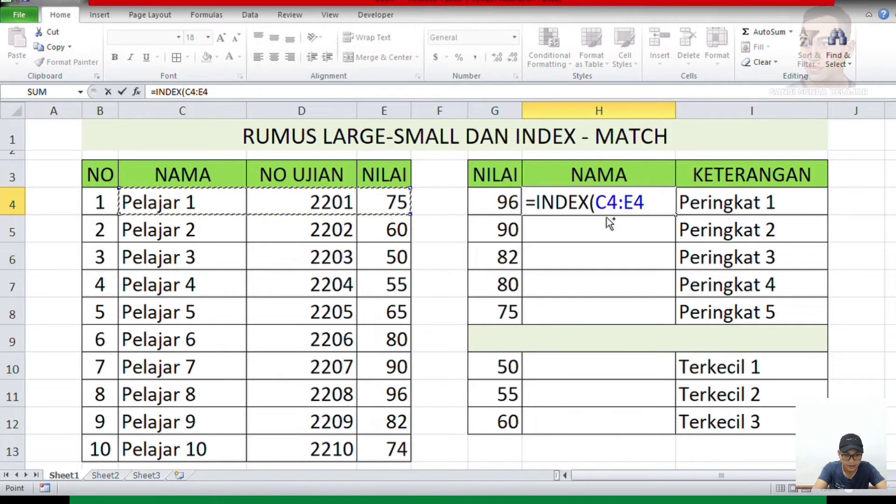
{"action": "key", "text": "shift+Down"}
{"action": "key", "text": "shift+Down"}
{"action": "key", "text": "shift+Down"}
{"action": "key", "text": "shift+Down"}
{"action": "key", "text": "shift+Down"}
{"action": "key", "text": "shift+Down"}
{"action": "key", "text": "shift+Down"}
{"action": "key", "text": "shift+Down"}
{"action": "key", "text": "shift+Down"}
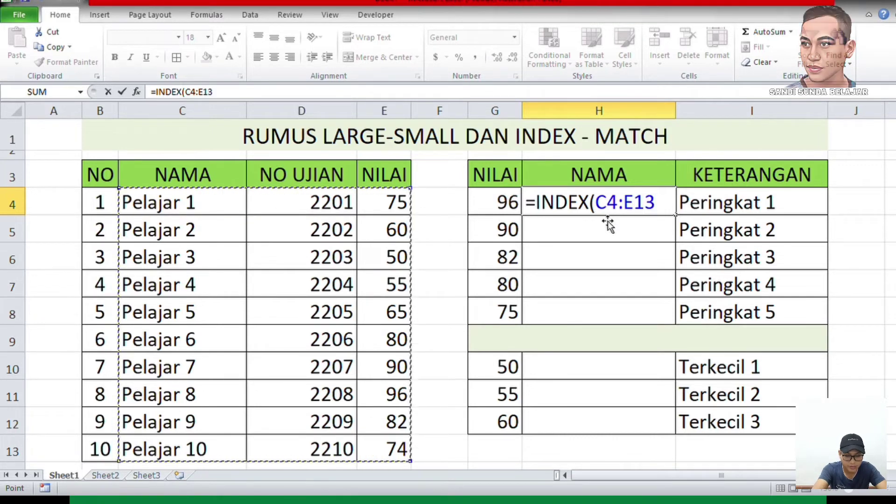
{"action": "key", "text": "F4"}
{"action": "type", "text": ","}
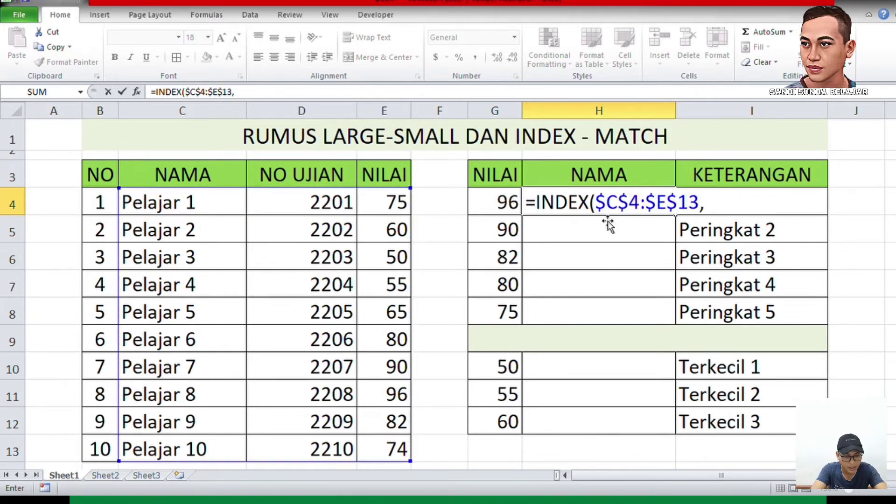
- Nest a MATCH function in the H4 formula with lookup value G4 and the absolute lookup range $E$4:$E$13
{"action": "type", "text": "M"}
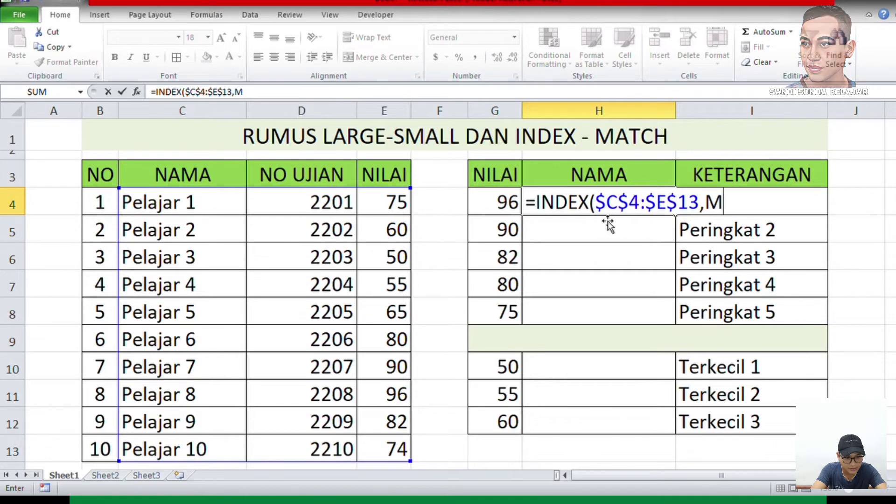
{"action": "type", "text": "ATCH"}
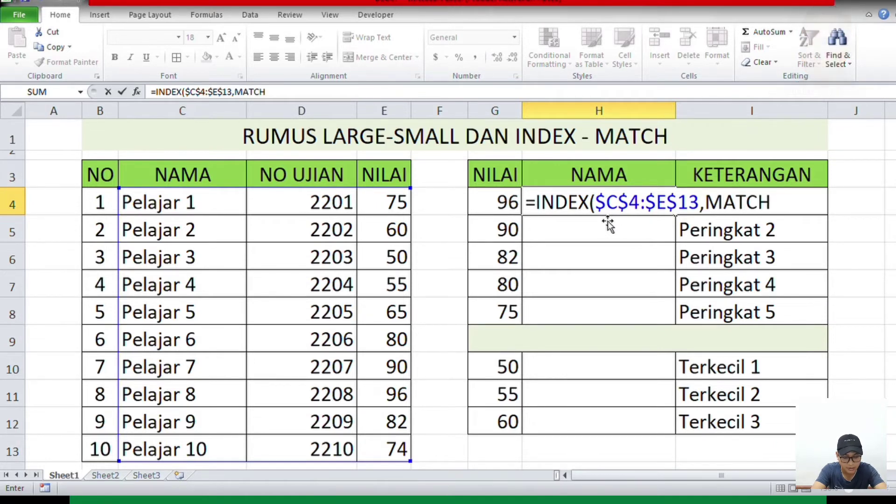
{"action": "type", "text": "("}
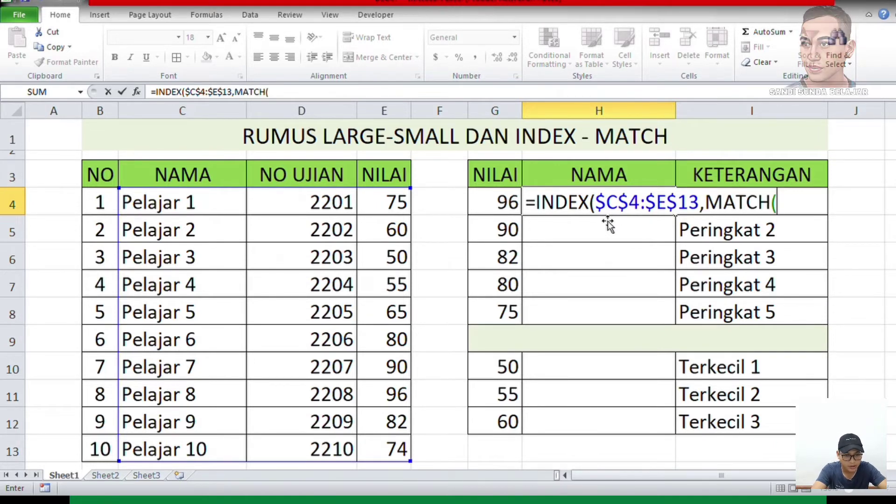
{"action": "key", "text": "Left"}
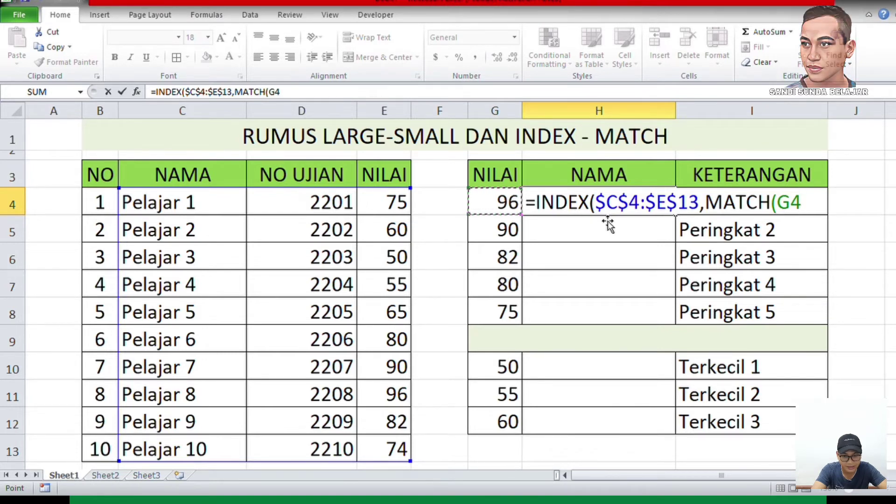
{"action": "type", "text": ","}
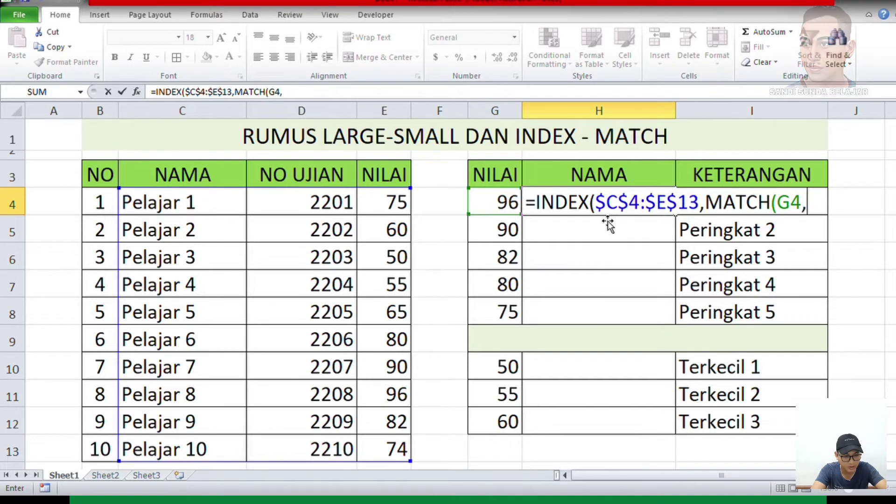
{"action": "key", "text": "Left"}
{"action": "key", "text": "Left"}
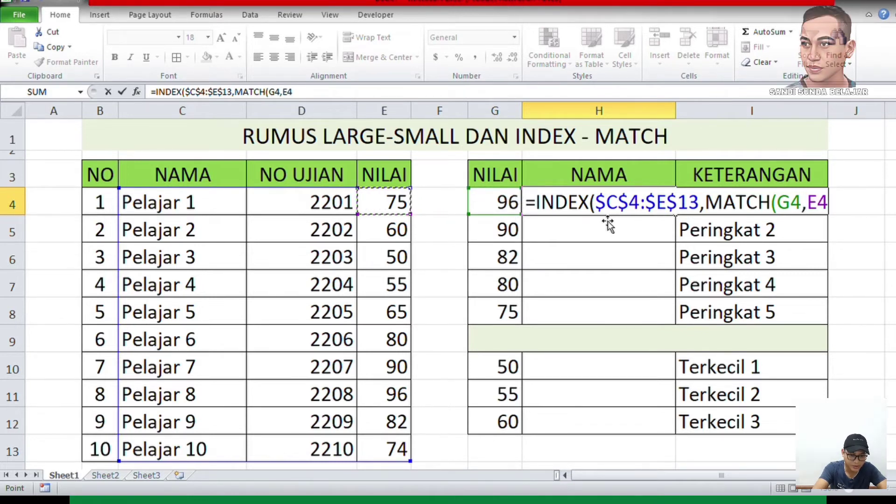
{"action": "key", "text": "ctrl+shift+Down"}
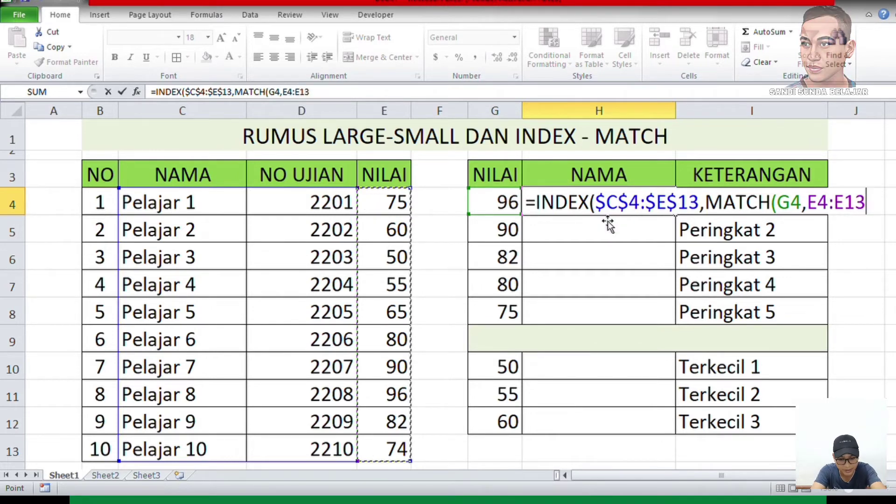
{"action": "key", "text": "F4"}
{"action": "type", "text": ","}
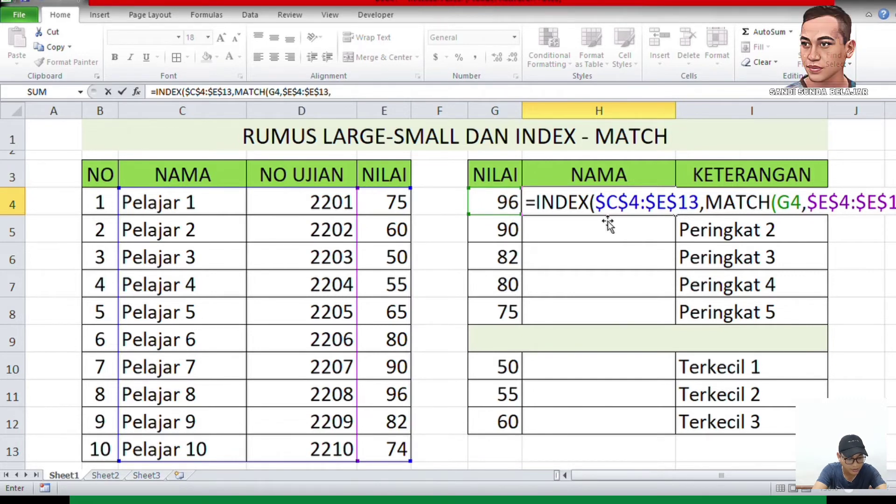
- Complete the H4 formula with match type 0 and INDEX column number 1, and enter it
{"action": "type", "text": "0"}
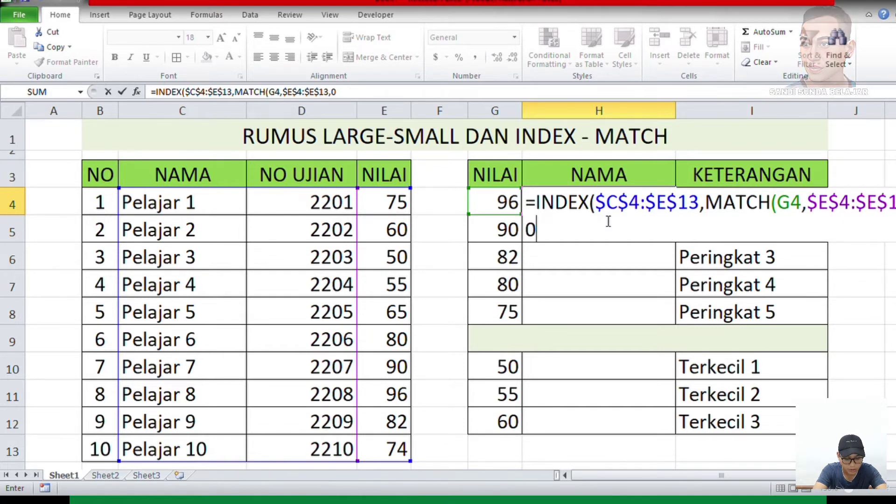
{"action": "type", "text": ")"}
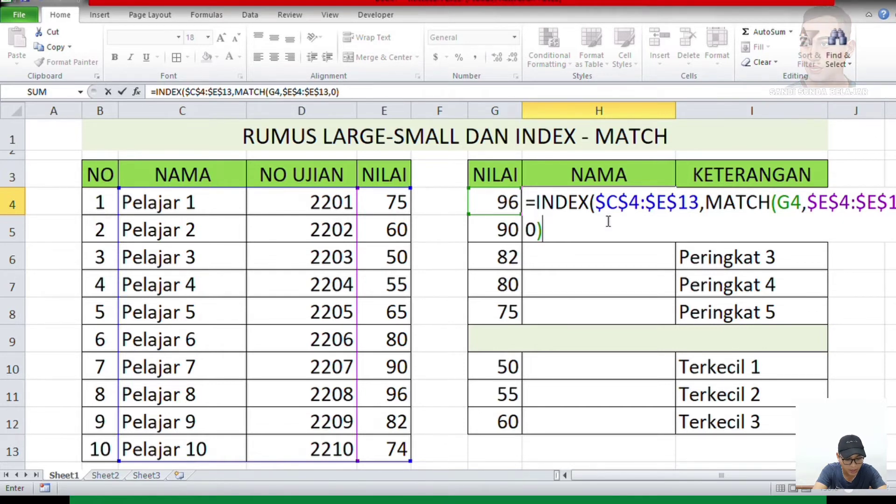
{"action": "type", "text": ","}
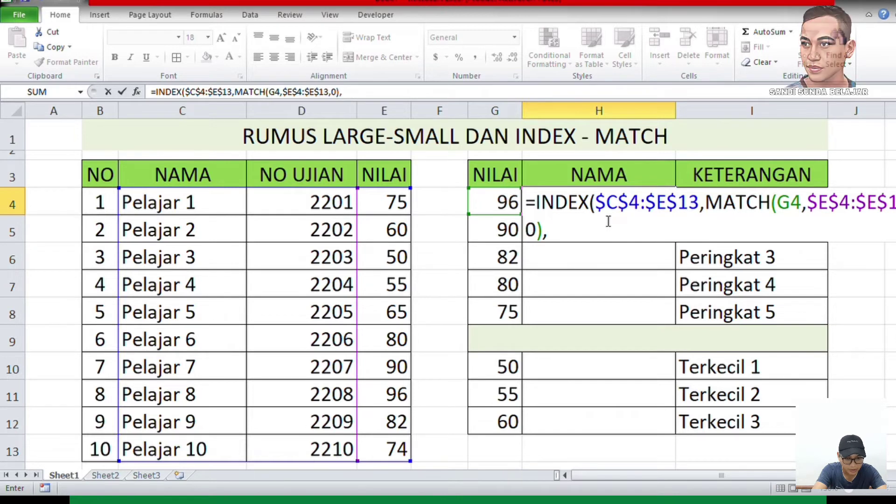
{"action": "type", "text": "1)"}
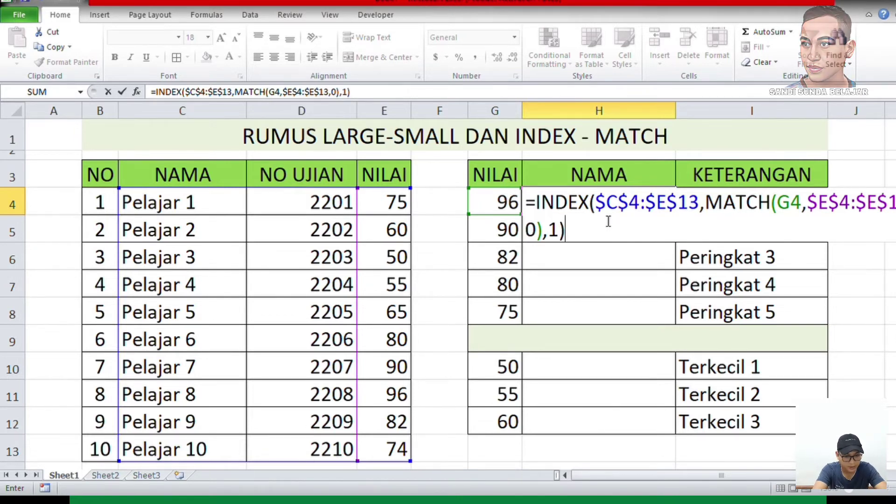
{"action": "key", "text": "Return"}
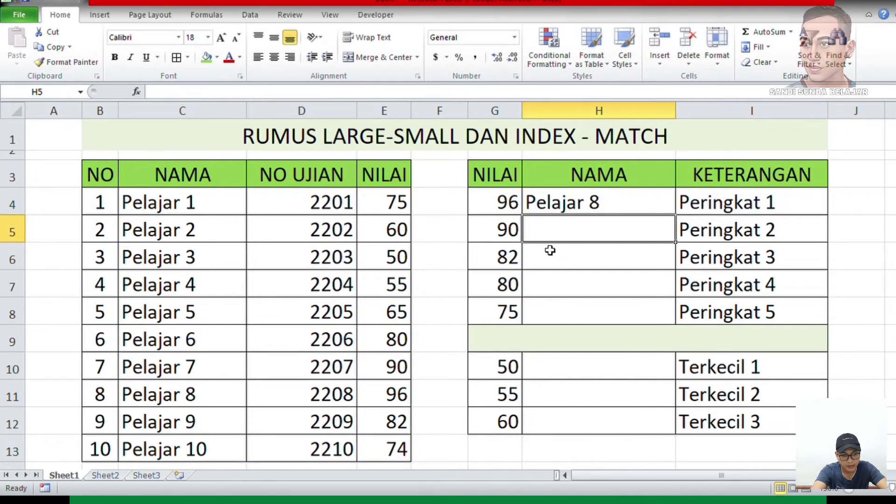
- Check the top score and name in row 4 against the Pelajar 8 row of the source table
{"action": "left_click", "coordinate": [508, 204]}
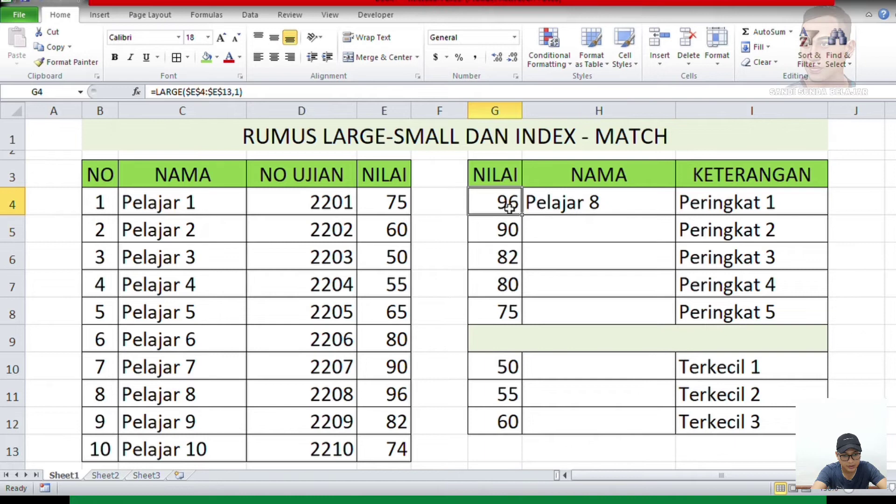
{"action": "left_click", "coordinate": [570, 210]}
{"action": "left_click", "coordinate": [211, 400]}
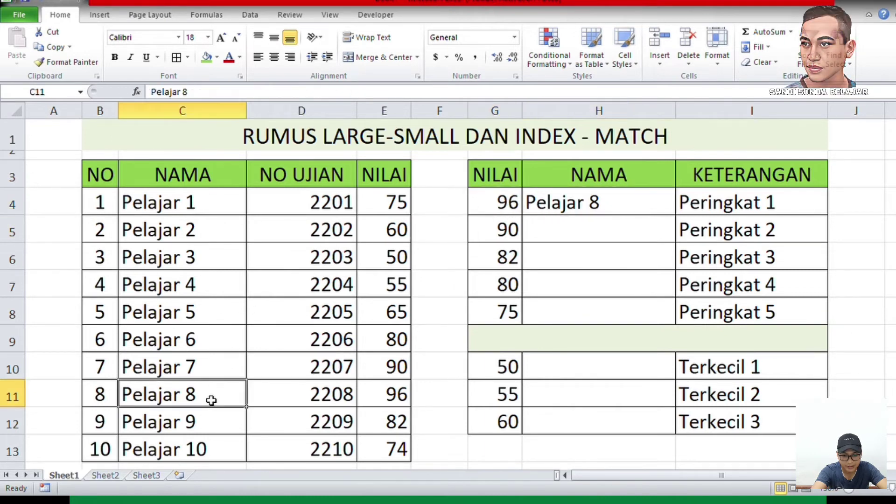
{"action": "left_click_drag", "start_coordinate": [157, 400], "coordinate": [401, 396]}
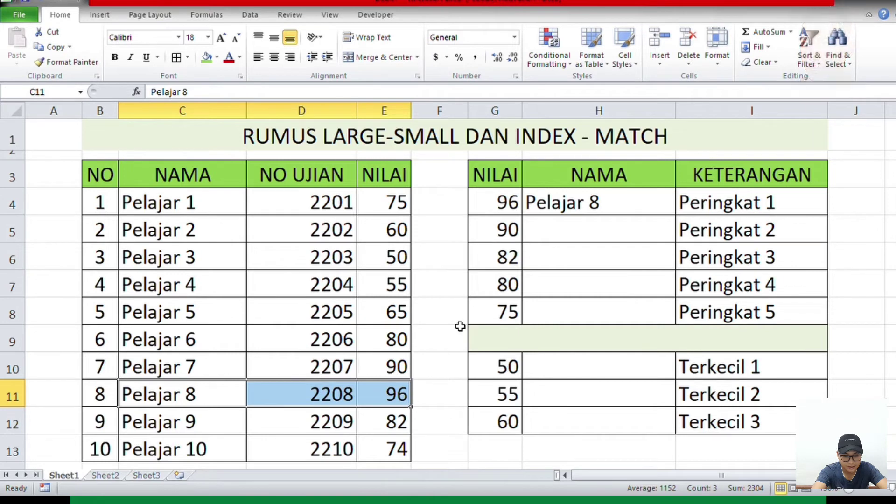
- Fill the INDEX-MATCH formula from cell H4 down through H8
{"action": "left_click", "coordinate": [557, 210]}
{"action": "left_click", "coordinate": [547, 239]}
{"action": "left_click", "coordinate": [617, 206]}
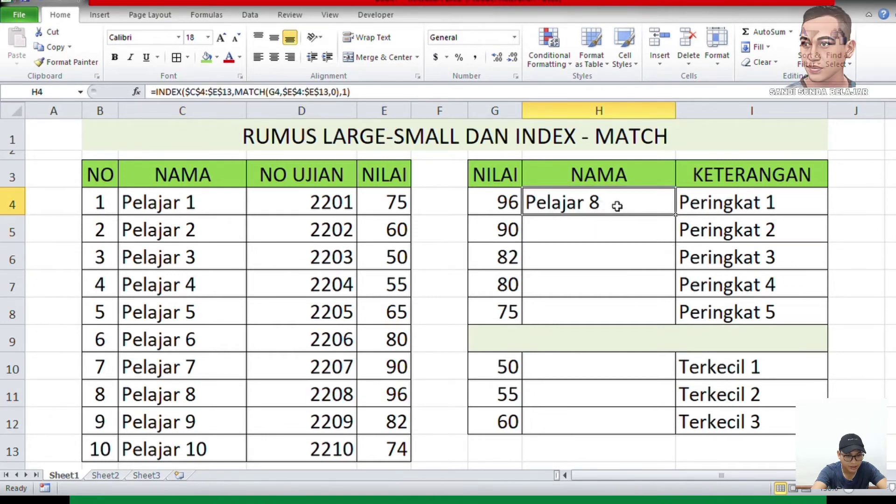
{"action": "left_click_drag", "start_coordinate": [677, 216], "coordinate": [682, 330]}
- Compare the filled names and scores with the Pelajar 7, Pelajar 9 and Pelajar 1 rows of the source table
{"action": "left_click", "coordinate": [587, 235]}
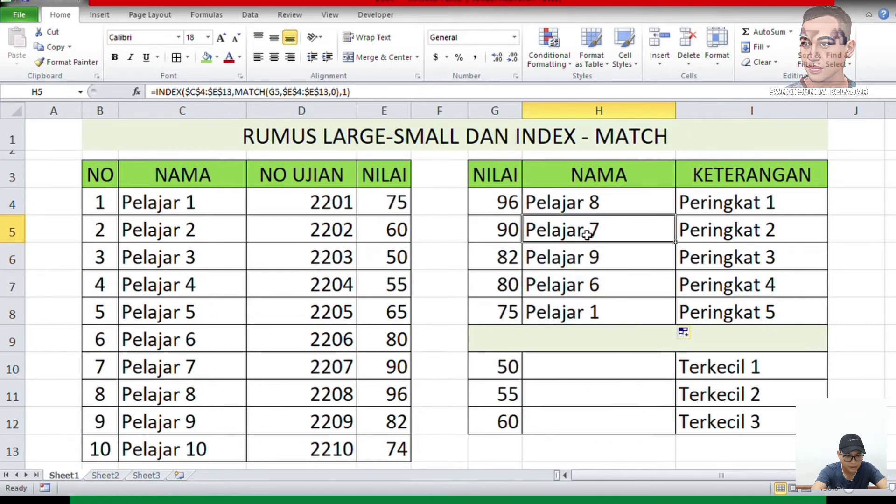
{"action": "left_click", "coordinate": [506, 229]}
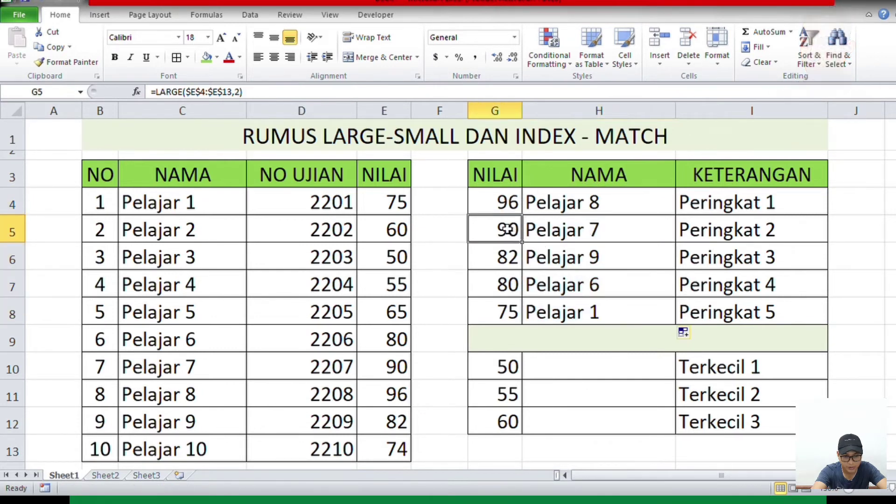
{"action": "left_click_drag", "start_coordinate": [155, 377], "coordinate": [391, 377]}
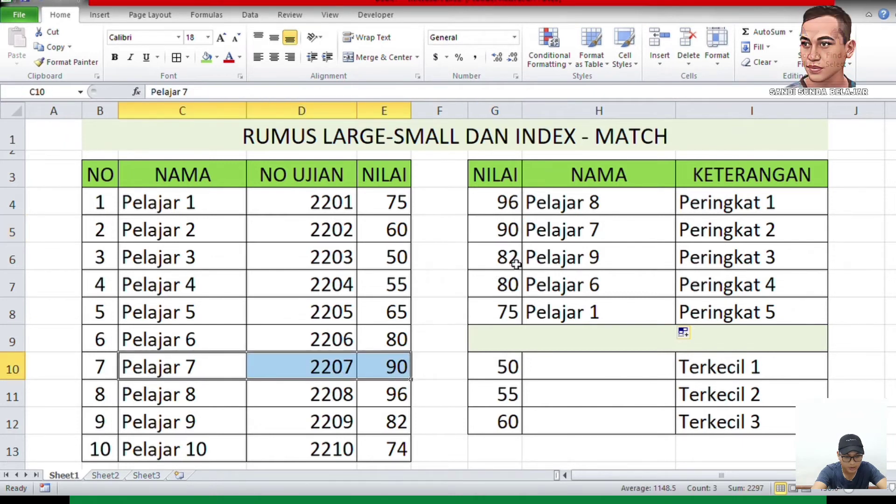
{"action": "left_click_drag", "start_coordinate": [168, 425], "coordinate": [377, 415]}
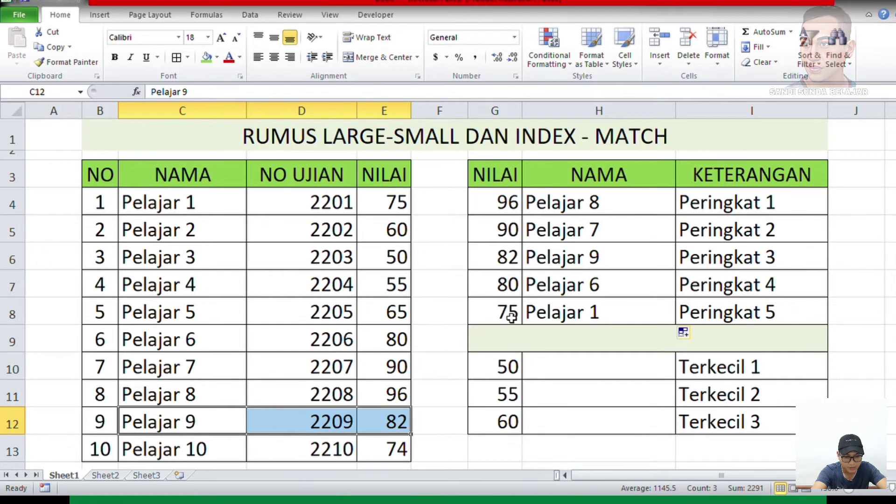
{"action": "left_click_drag", "start_coordinate": [156, 203], "coordinate": [390, 209]}
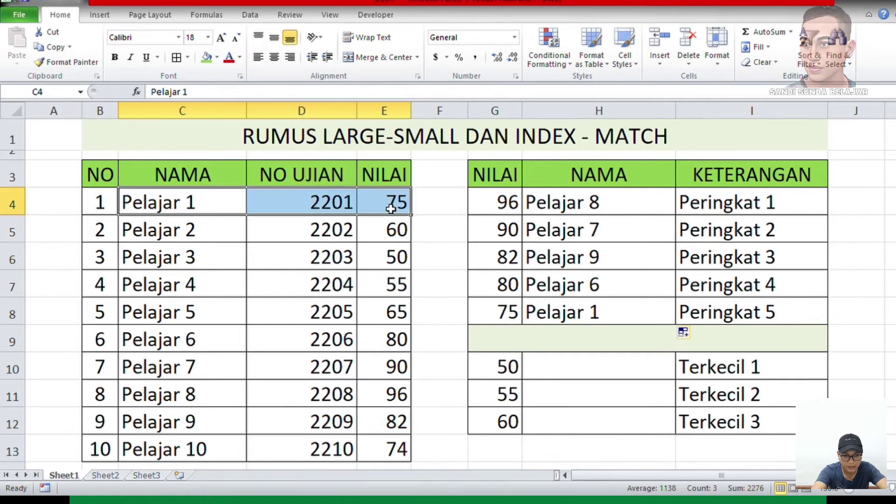
{"action": "left_click", "coordinate": [622, 217]}
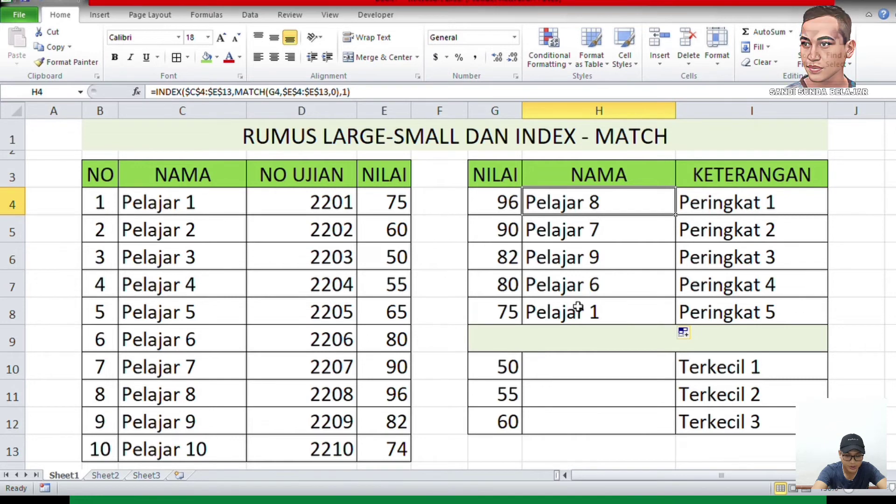
- Start an INDEX formula in cell H10 with the absolute range $C$4:$E$13 as its array
{"action": "left_click", "coordinate": [549, 369]}
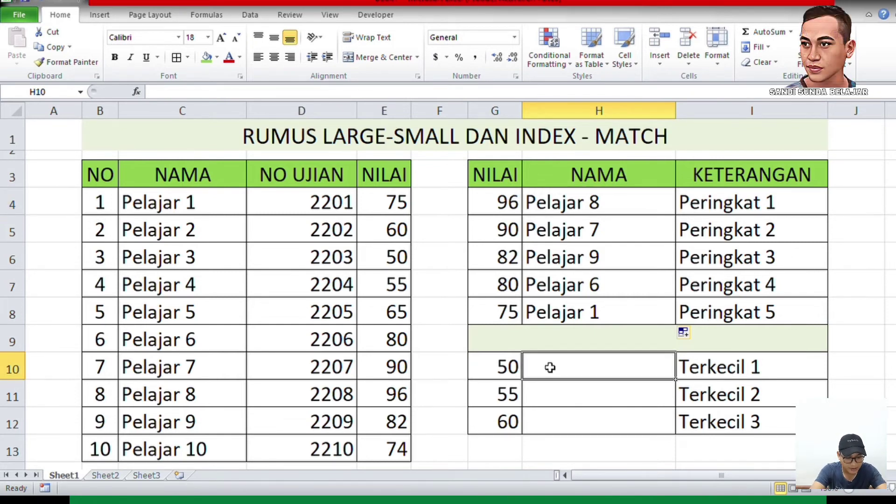
{"action": "type", "text": "=IN"}
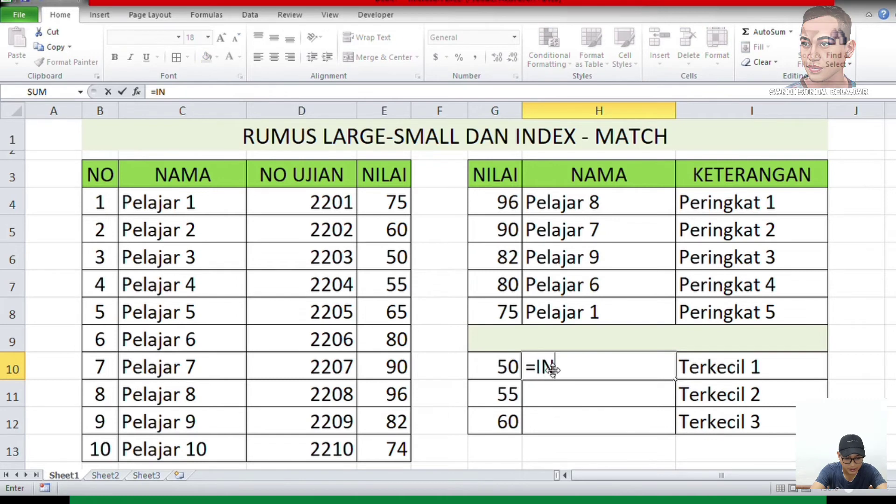
{"action": "type", "text": "DEX("}
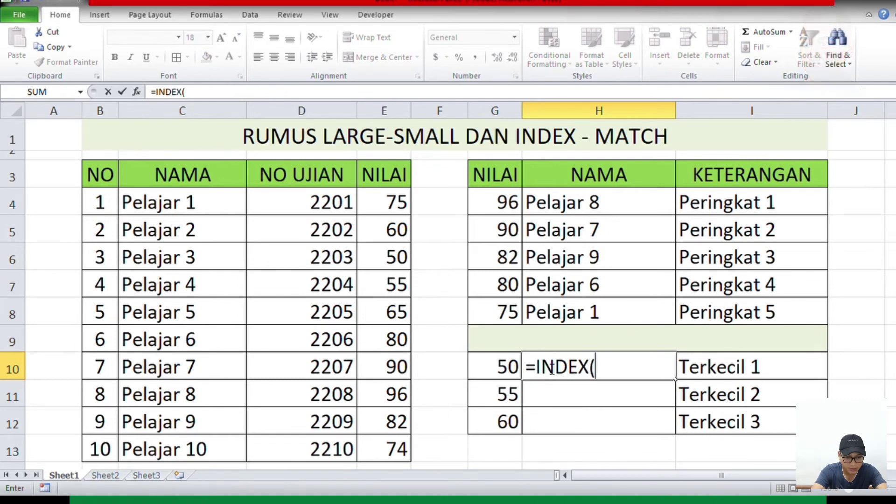
{"action": "key", "text": "Left"}
{"action": "key", "text": "Left"}
{"action": "key", "text": "Left"}
{"action": "key", "text": "Up"}
{"action": "key", "text": "Up"}
{"action": "key", "text": "Up"}
{"action": "key", "text": "Up"}
{"action": "key", "text": "Up"}
{"action": "key", "text": "Up"}
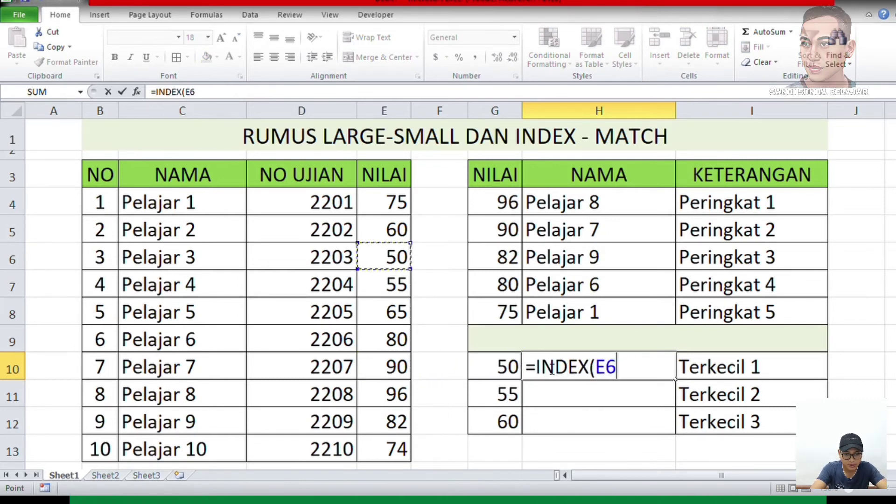
{"action": "key", "text": "Left"}
{"action": "key", "text": "Left"}
{"action": "key", "text": "Left"}
{"action": "key", "text": "Right"}
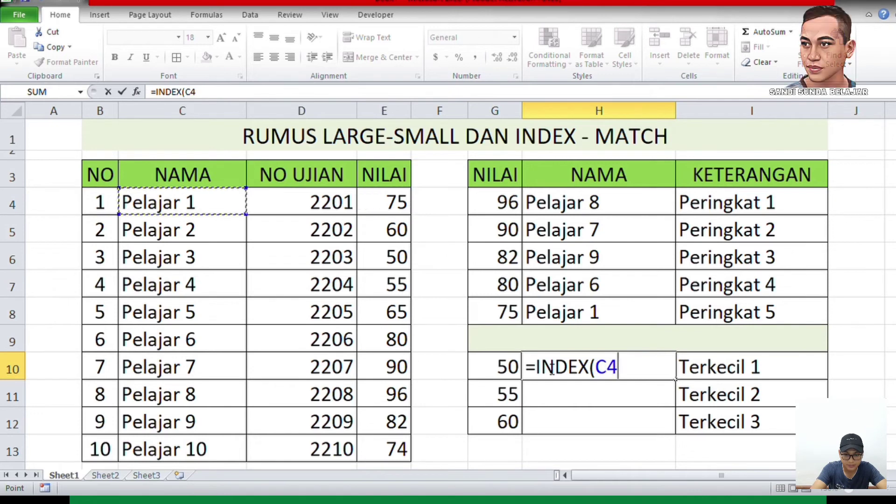
{"action": "key", "text": "shift+Right"}
{"action": "key", "text": "shift+Right"}
{"action": "key", "text": "shift+Down"}
{"action": "key", "text": "shift+Down"}
{"action": "key", "text": "shift+Down"}
{"action": "key", "text": "shift+Down"}
{"action": "key", "text": "shift+Down"}
{"action": "key", "text": "shift+Down"}
{"action": "key", "text": "shift+Down"}
{"action": "key", "text": "shift+Down"}
{"action": "key", "text": "shift+Down"}
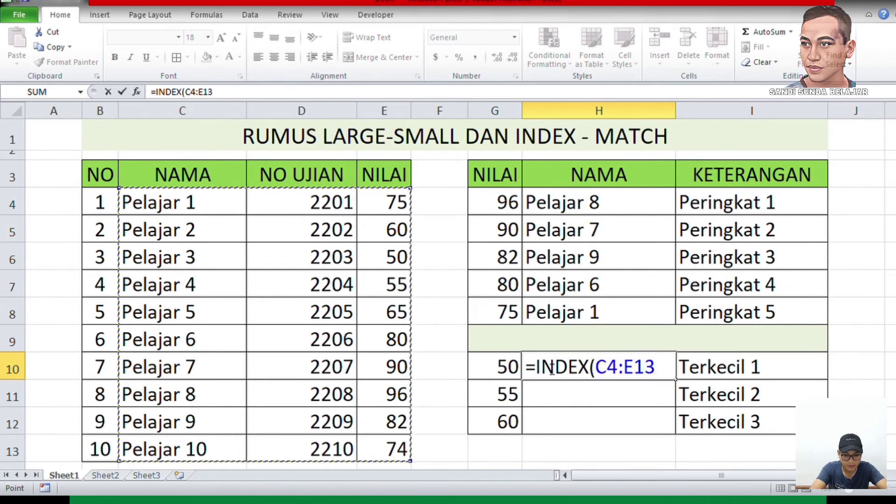
{"action": "key", "text": "F4"}
{"action": "type", "text": ","}
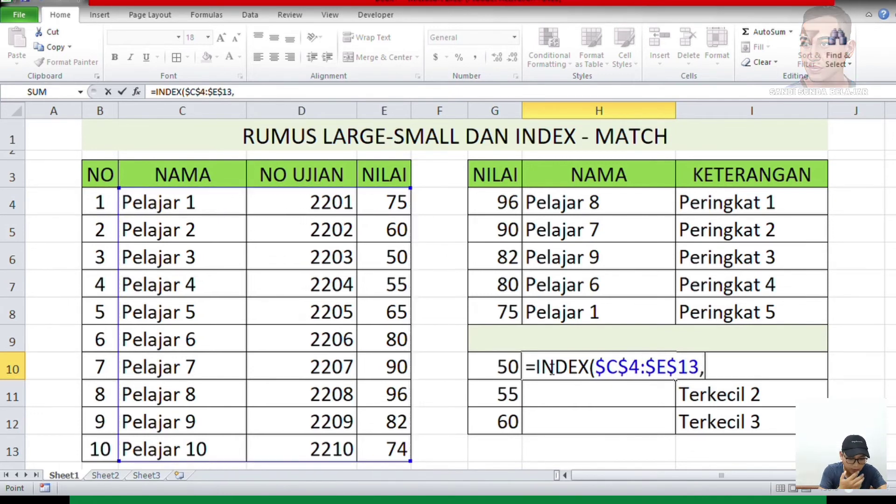
- Add a MATCH function as the row argument of the H10 INDEX formula, with G10 as its lookup value
{"action": "type", "text": "MATC"}
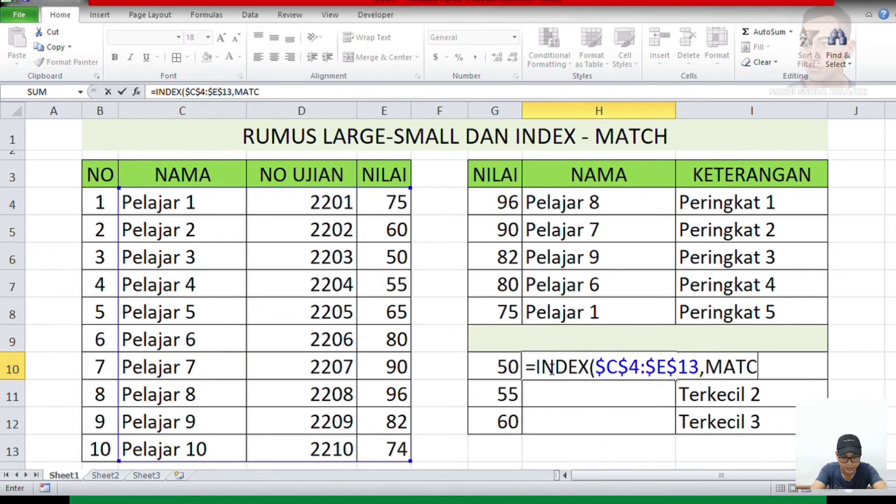
{"action": "type", "text": "H"}
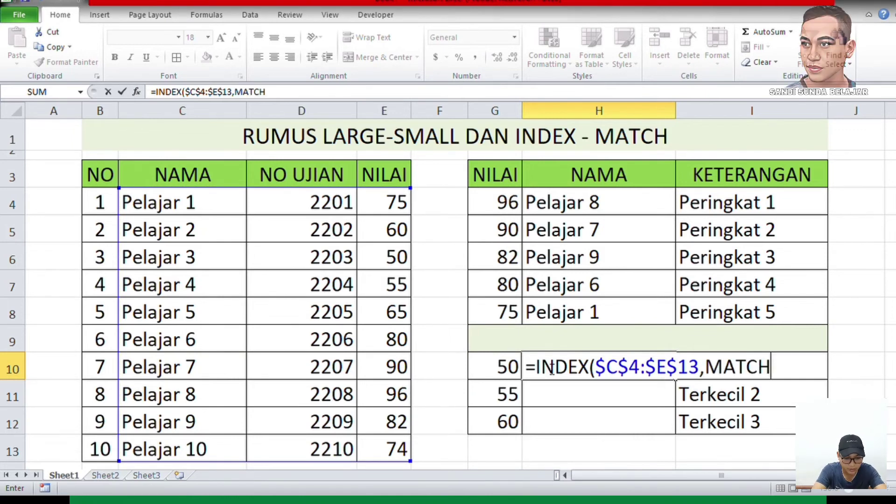
{"action": "type", "text": "("}
{"action": "key", "text": "Left"}
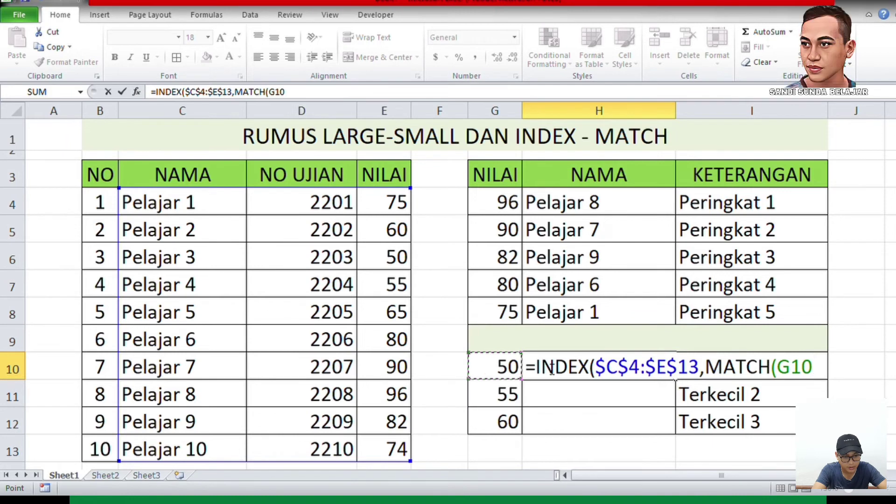
- Set the MATCH lookup array to the NILAI scores as the absolute range $E$4:$E$13
{"action": "type", "text": ","}
{"action": "key", "text": "Left"}
{"action": "key", "text": "Left"}
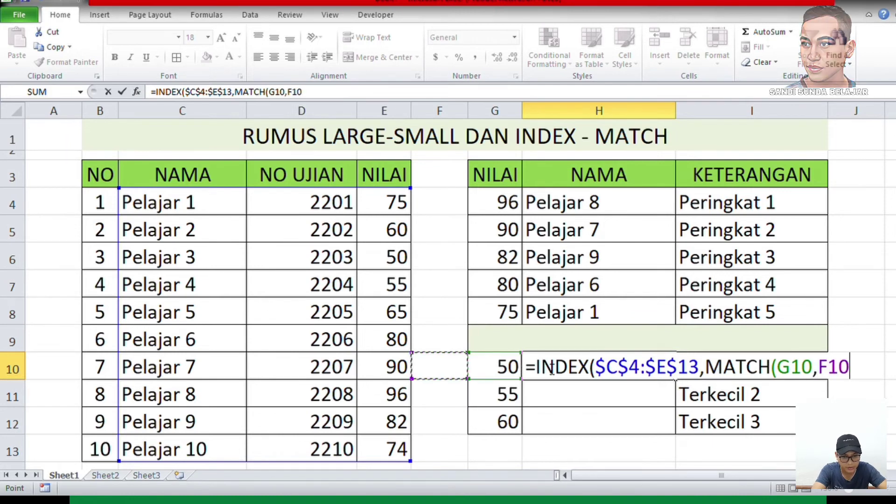
{"action": "key", "text": "Up"}
{"action": "key", "text": "Up"}
{"action": "key", "text": "Up"}
{"action": "key", "text": "Up"}
{"action": "key", "text": "Up"}
{"action": "key", "text": "Up"}
{"action": "key", "text": "Up"}
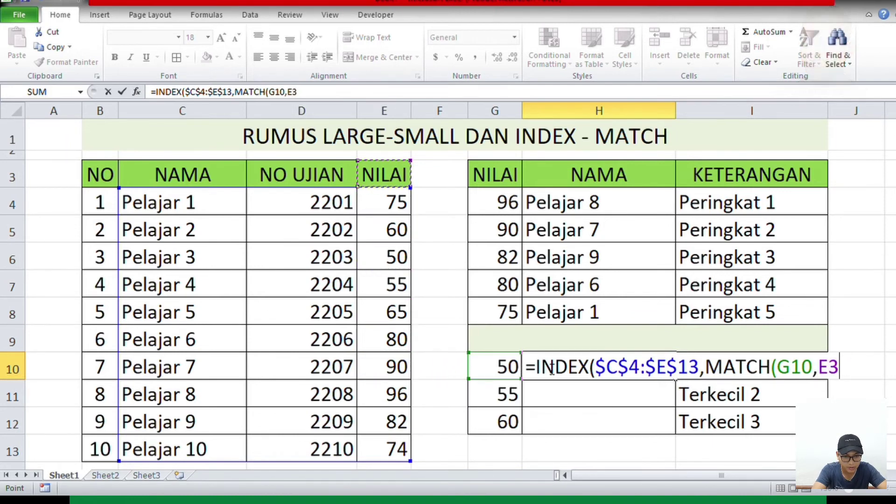
{"action": "key", "text": "Down"}
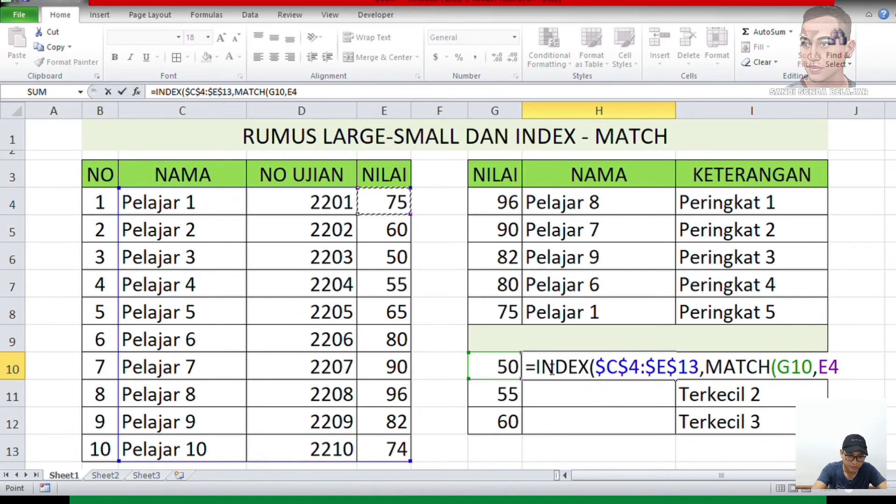
{"action": "key", "text": "shift+Down"}
{"action": "key", "text": "shift+Down"}
{"action": "key", "text": "shift+Down"}
{"action": "key", "text": "shift+Down"}
{"action": "key", "text": "shift+Down"}
{"action": "key", "text": "shift+Down"}
{"action": "key", "text": "shift+Down"}
{"action": "key", "text": "shift+Down"}
{"action": "key", "text": "shift+Down"}
{"action": "key", "text": "F4"}
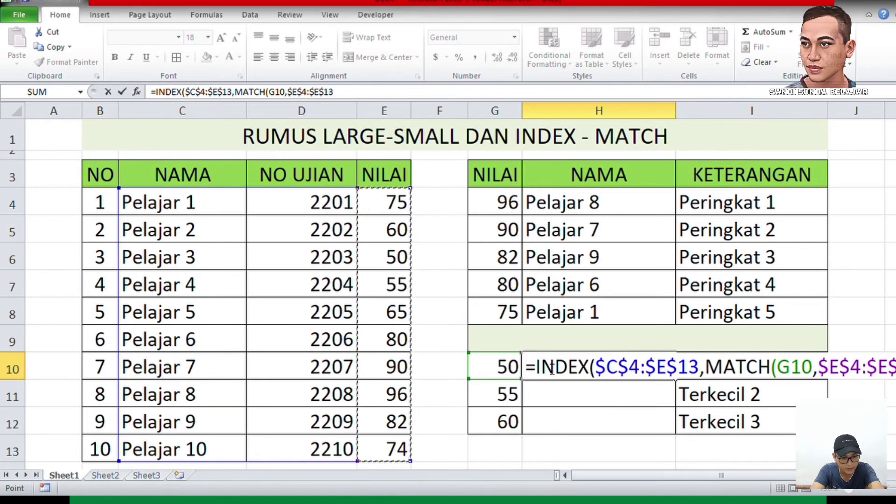
- Complete the H10 formula with match type 0 for MATCH and column number 1 for INDEX
{"action": "type", "text": ","}
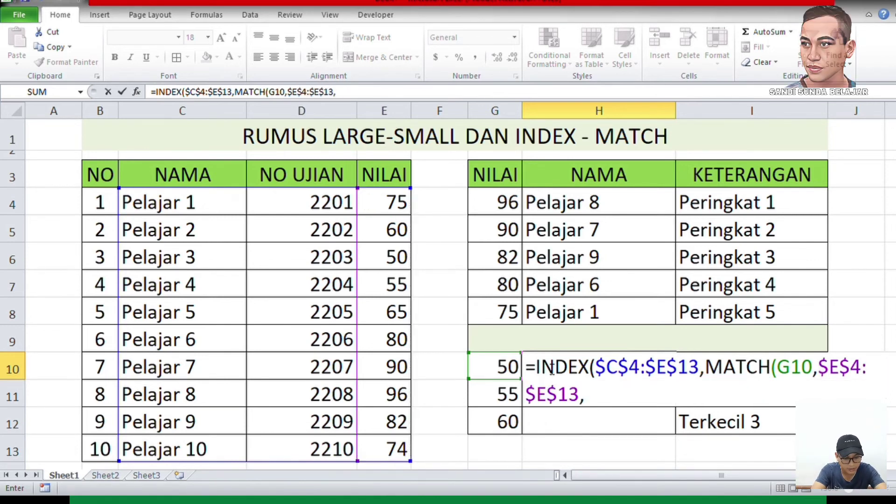
{"action": "type", "text": "0"}
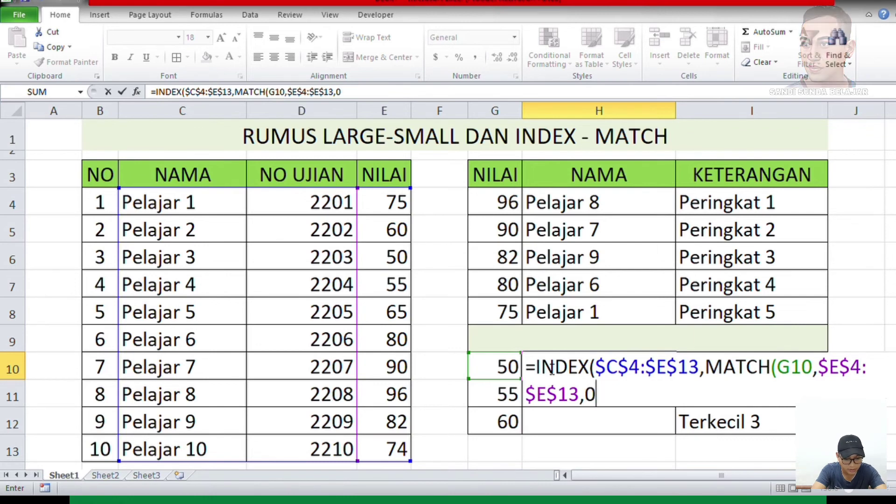
{"action": "type", "text": "),"}
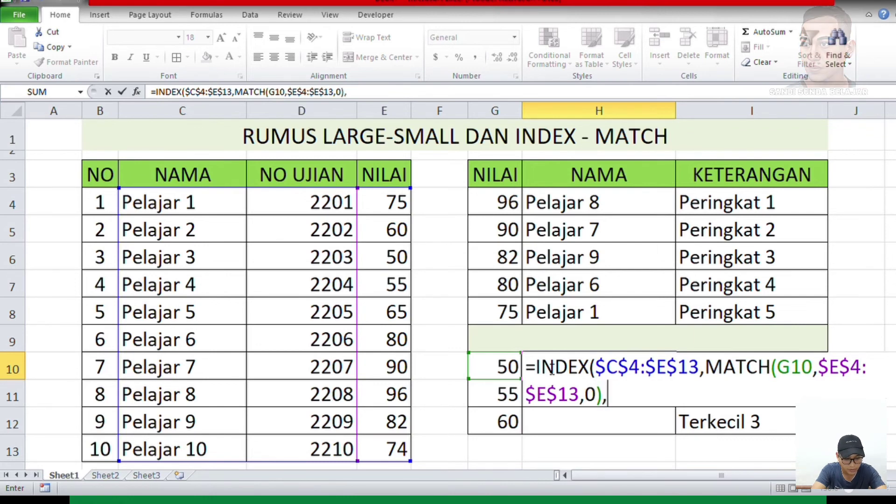
{"action": "type", "text": "1"}
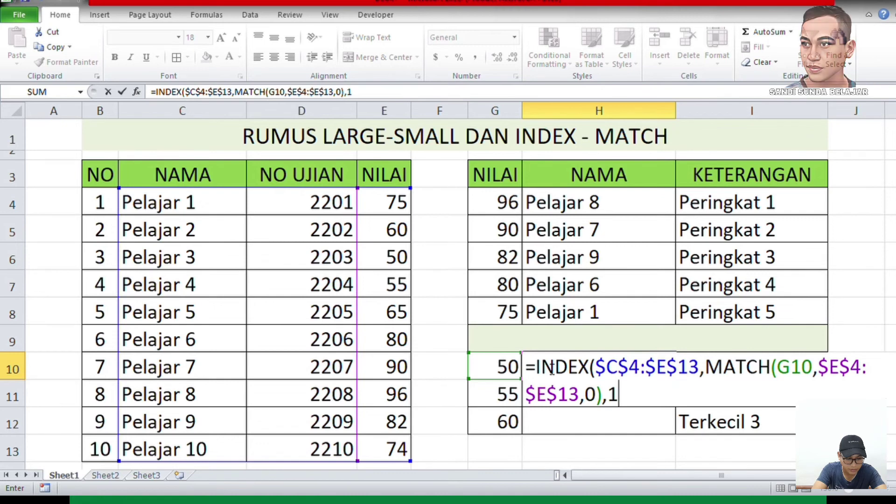
{"action": "type", "text": ")"}
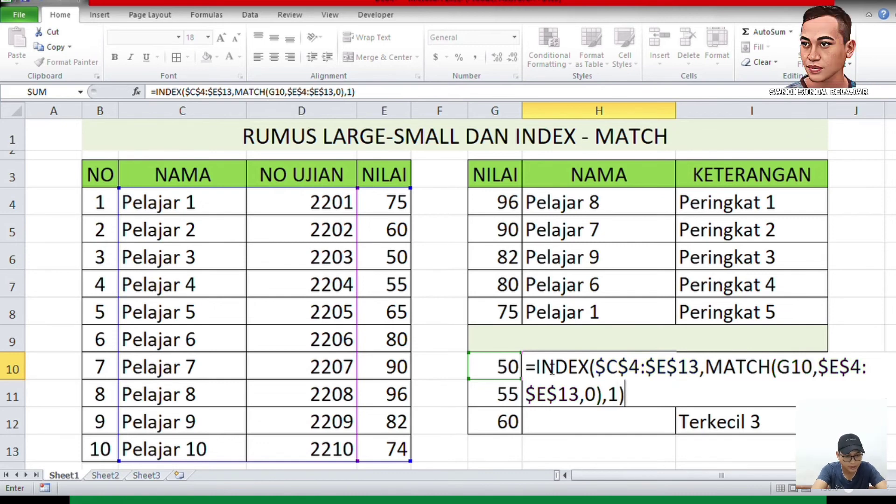
{"action": "key", "text": "Return"}
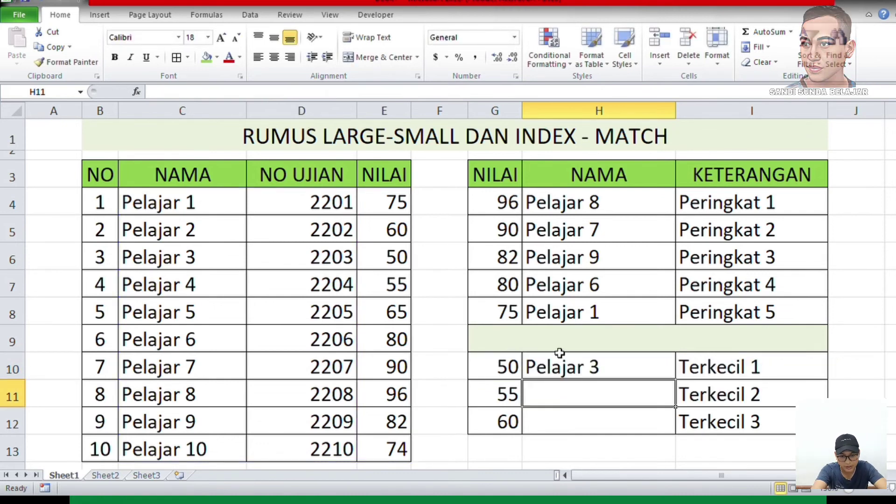
- Check Pelajar 3's score in the source table and fill the INDEX-MATCH formula from H10 down through H12
{"action": "left_click", "coordinate": [346, 263]}
{"action": "left_click", "coordinate": [381, 258]}
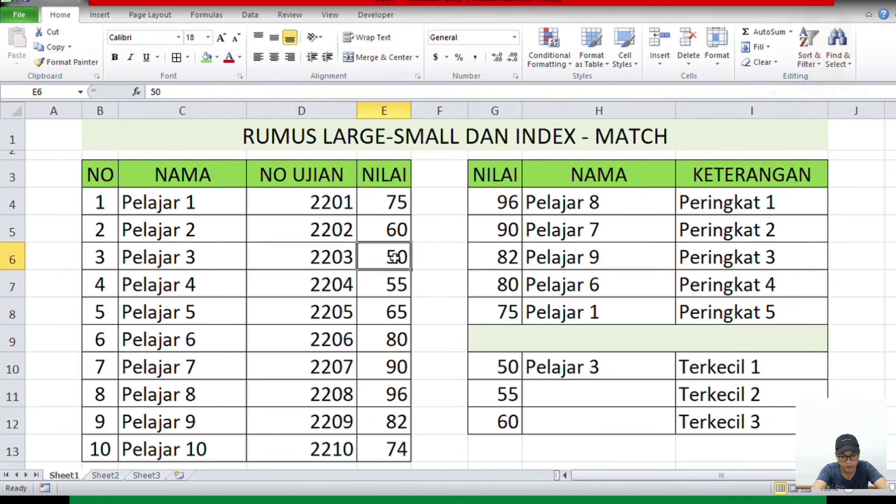
{"action": "left_click", "coordinate": [633, 374]}
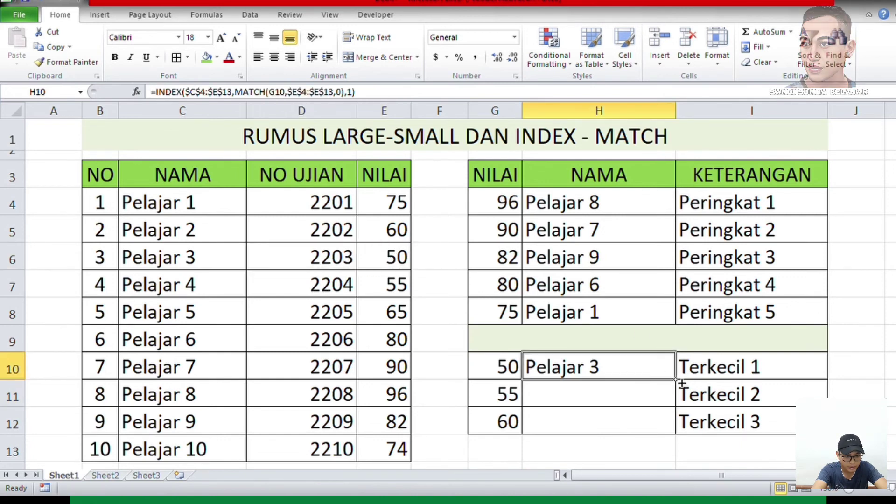
{"action": "left_click_drag", "start_coordinate": [682, 382], "coordinate": [678, 430]}
{"action": "left_click", "coordinate": [641, 395]}
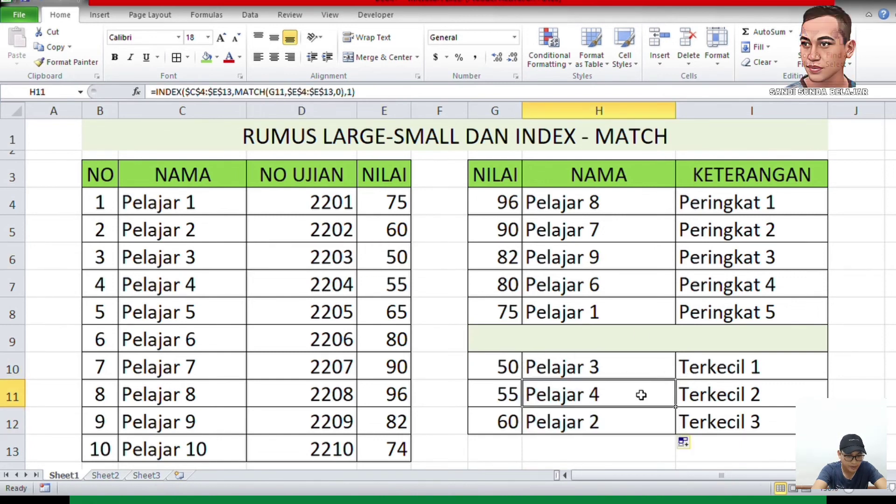
{"action": "left_click", "coordinate": [578, 367]}
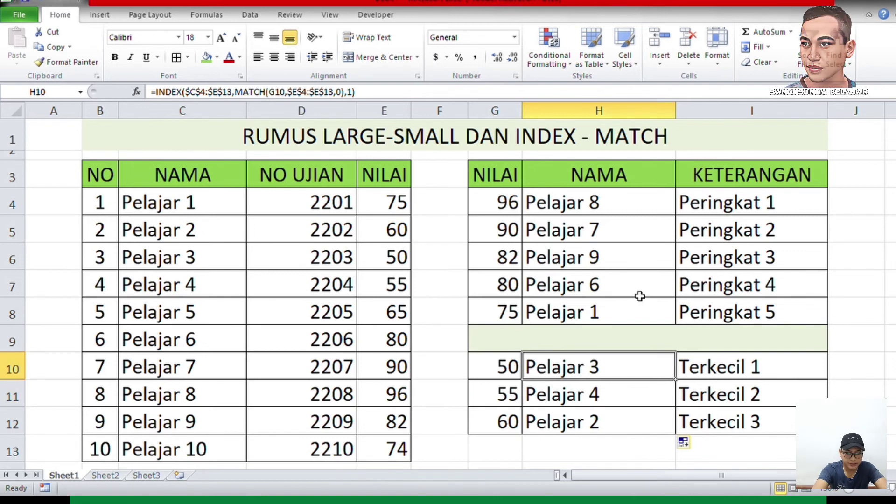
{"action": "left_click", "coordinate": [437, 188]}
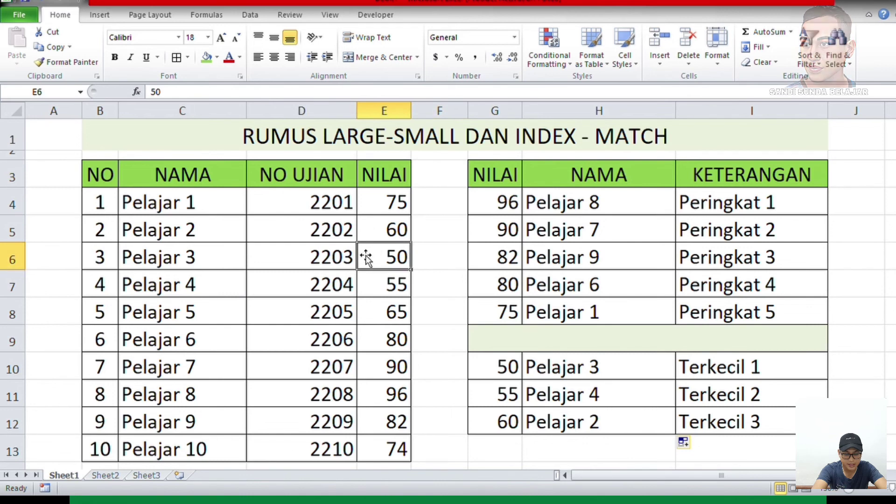
{"action": "left_click", "coordinate": [310, 265]}
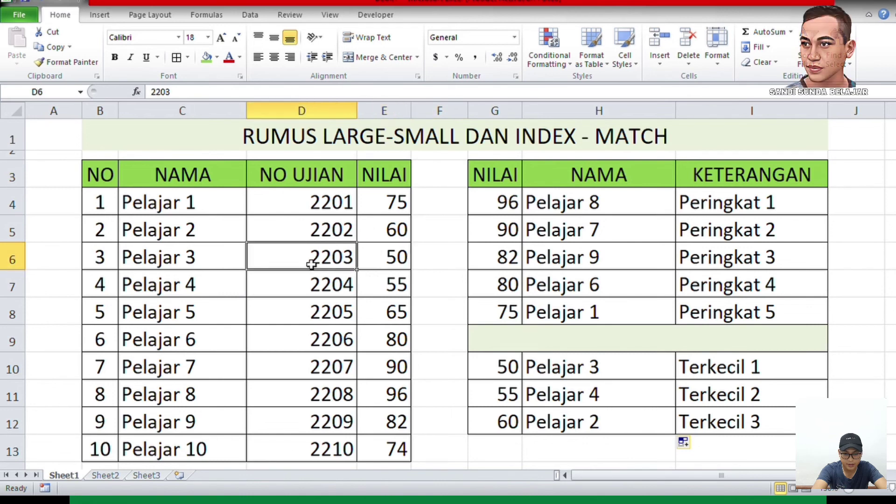
{"action": "left_click", "coordinate": [219, 266]}
{"action": "left_click", "coordinate": [221, 233]}
{"action": "left_click", "coordinate": [197, 208]}
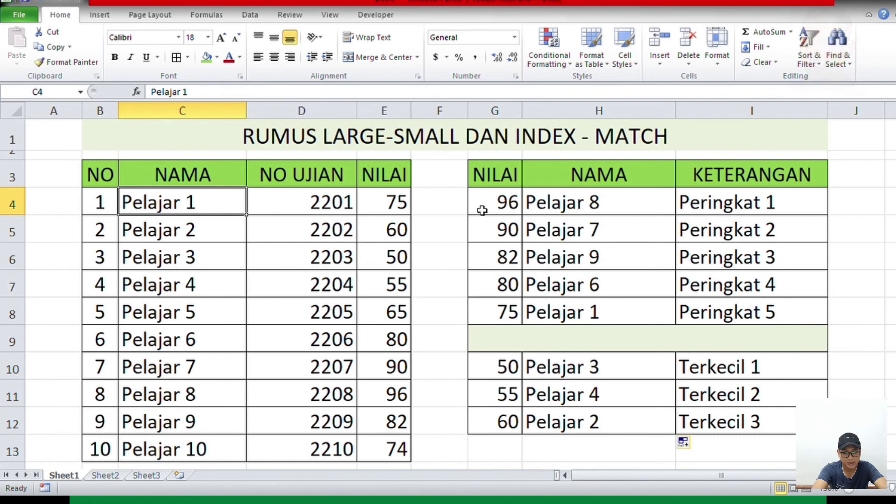
{"action": "left_click", "coordinate": [451, 185]}
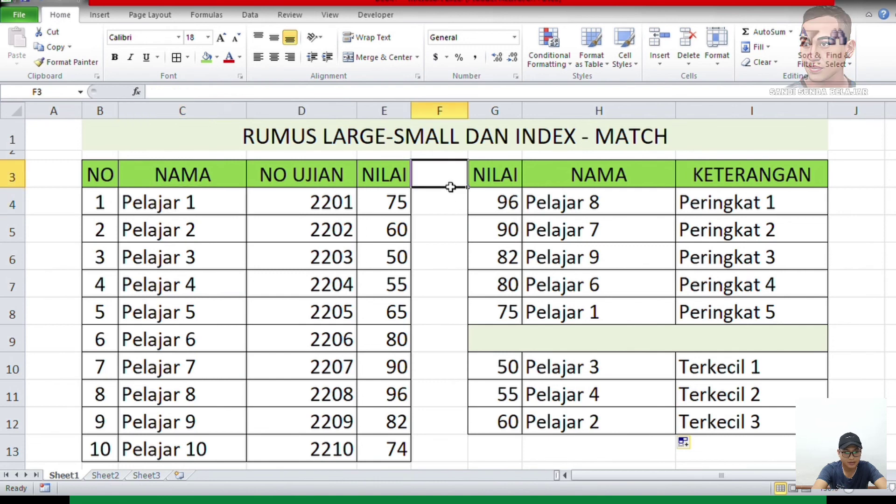